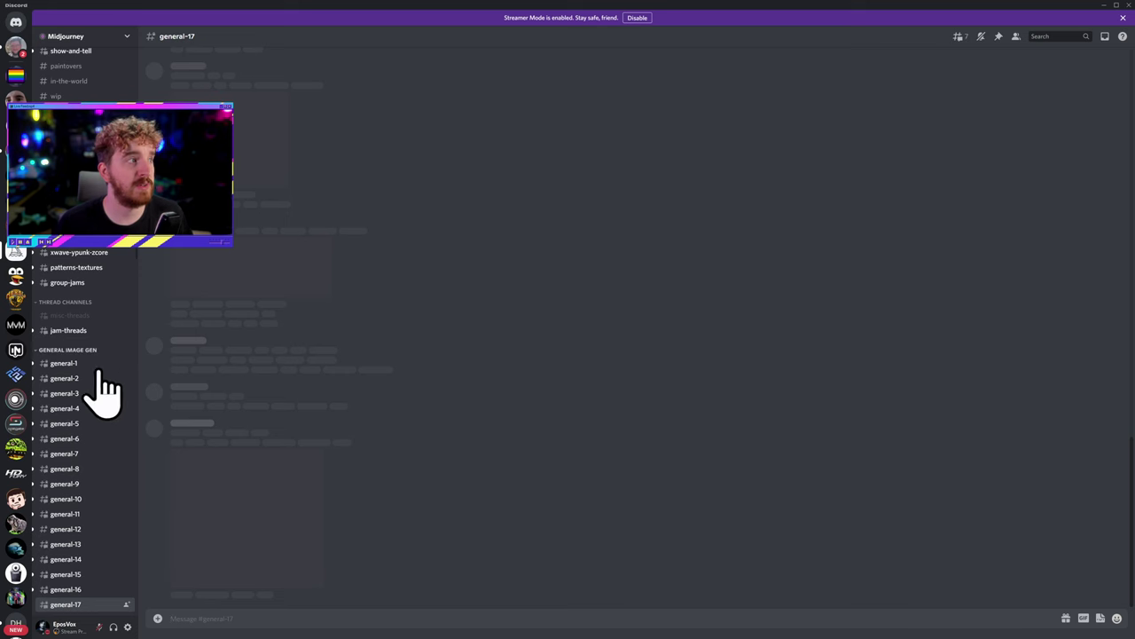
# Step: Check general-3, then scroll through past results in the Midjourney Bot direct messages
pyautogui.click(90, 393)
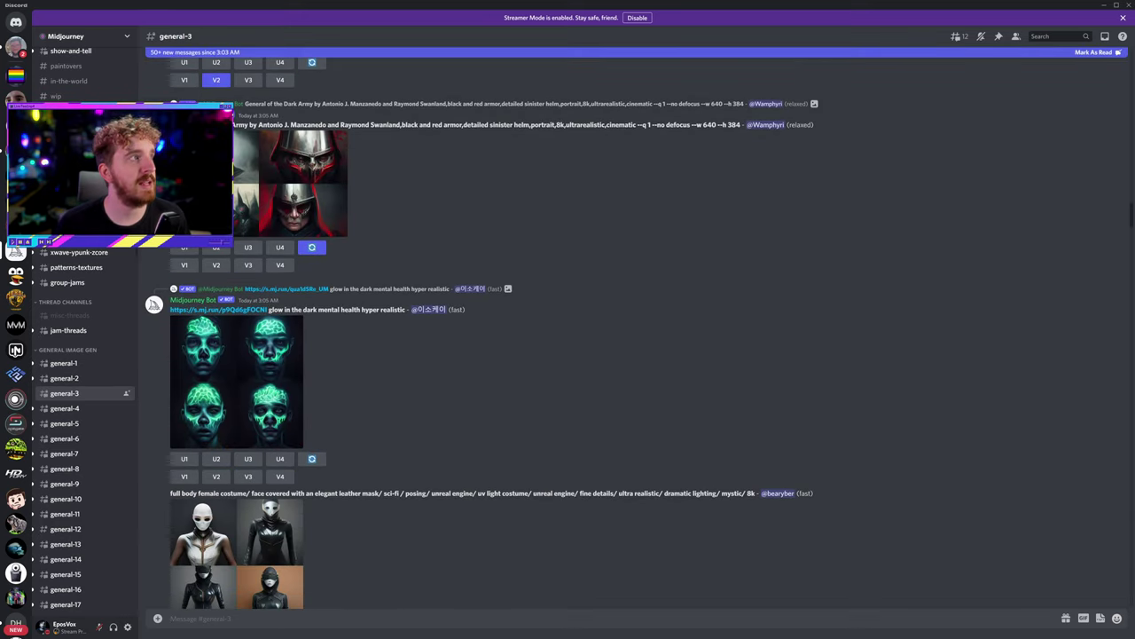
pyautogui.click(16, 21)
pyautogui.scroll(15, 696, 408)
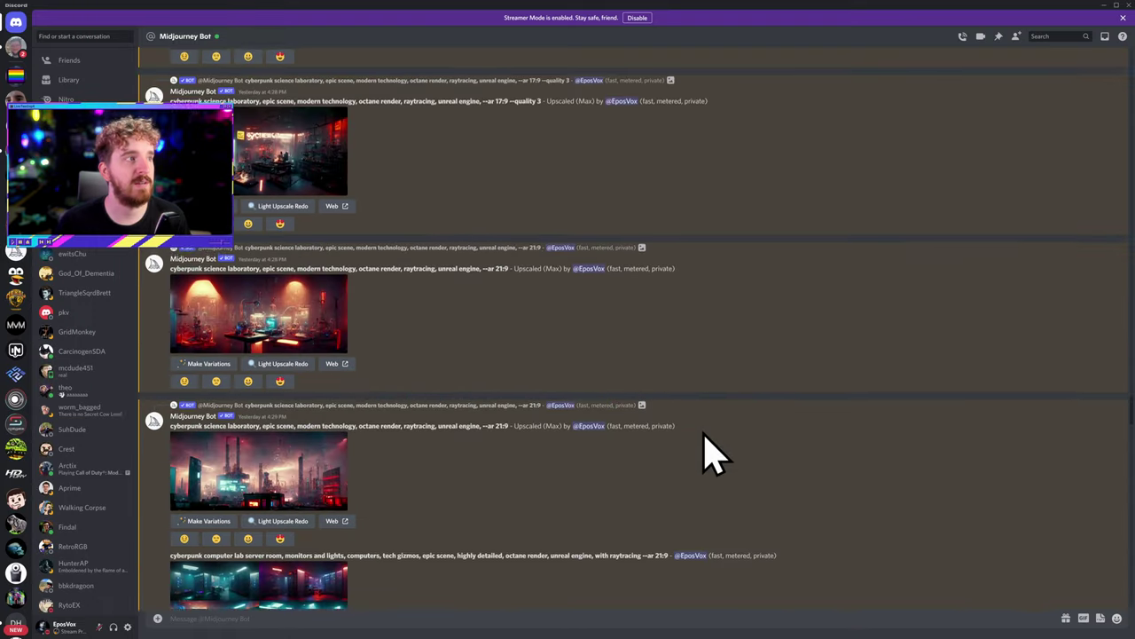
pyautogui.scroll(-15, 710, 461)
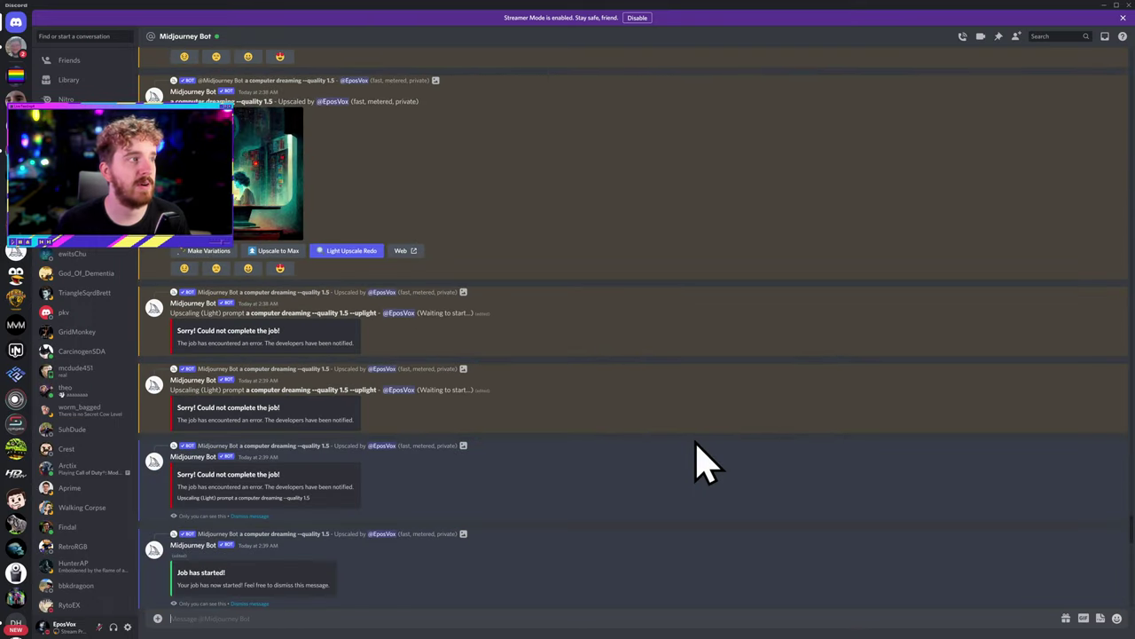
pyautogui.scroll(-5, 701, 461)
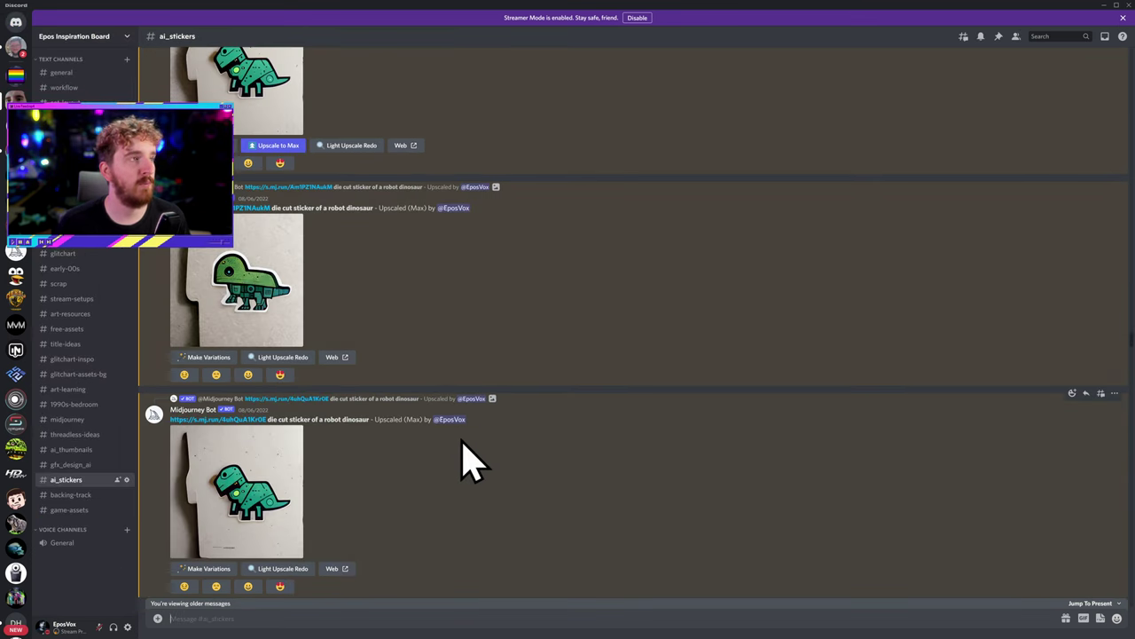
pyautogui.scroll(-3, 475, 468)
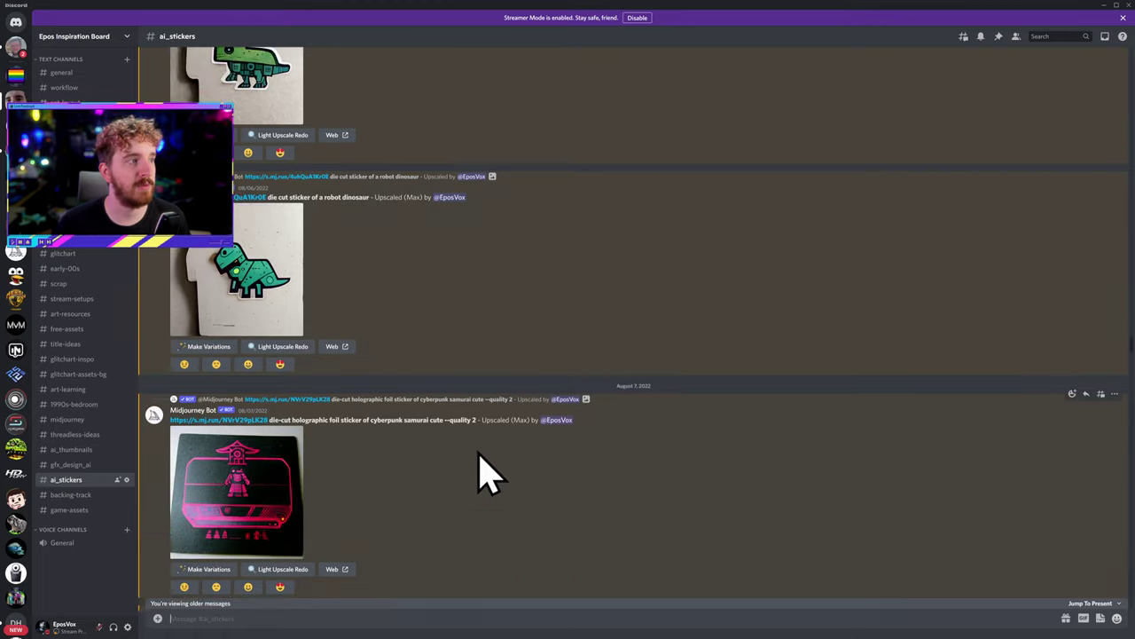
pyautogui.scroll(10, 486, 475)
pyautogui.scroll(-15, 502, 466)
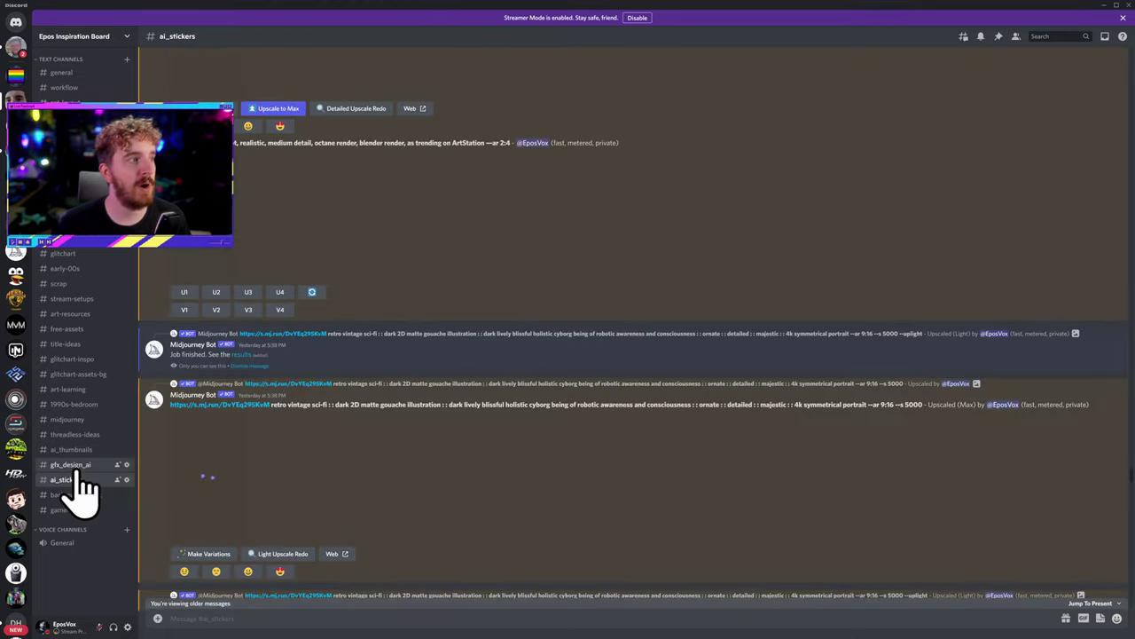
# Step: Look through #gfx_design_ai, then return to #ai_stickers with the cat stickers
pyautogui.click(76, 467)
pyautogui.scroll(-15, 470, 435)
pyautogui.scroll(-15, 377, 475)
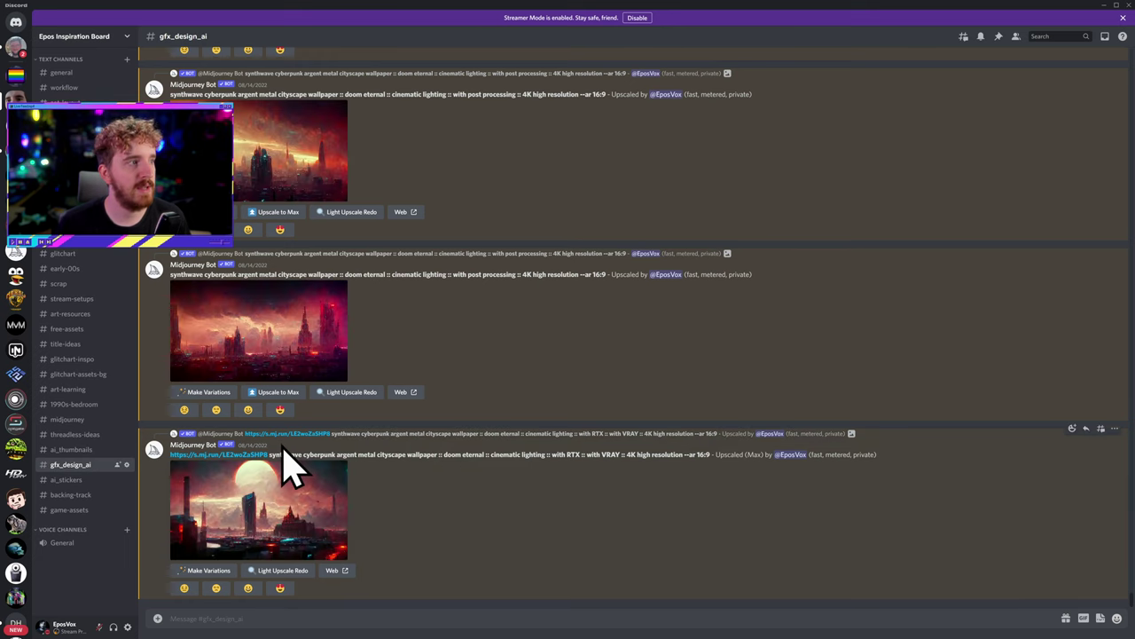
pyautogui.click(71, 480)
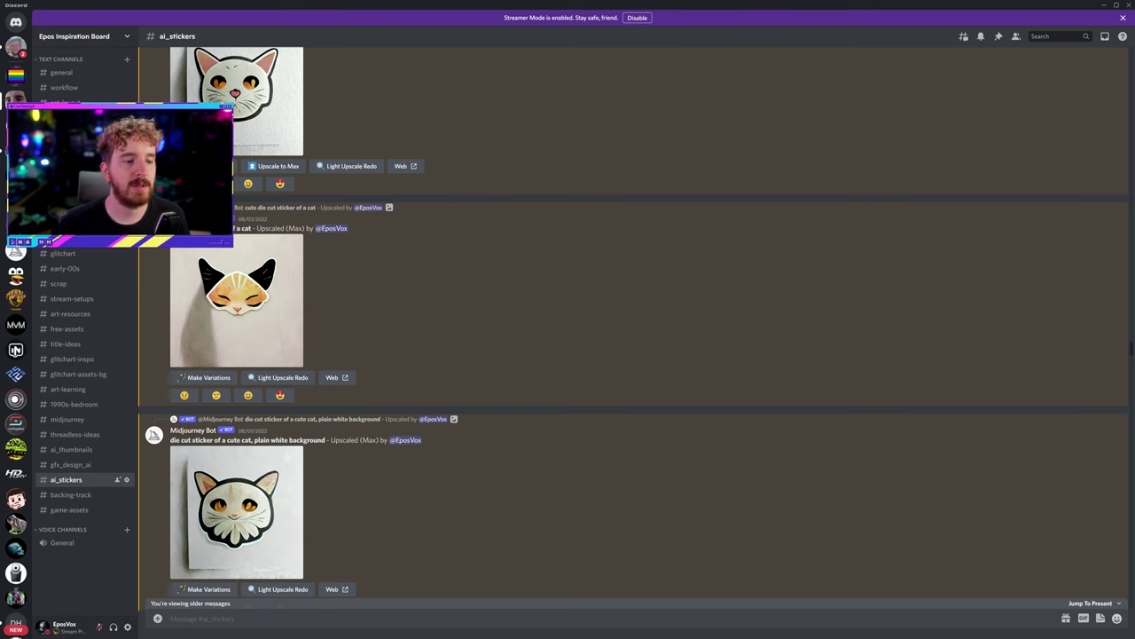
# Step: Open File Explorer on New Volume, move and enlarge the window, and switch to Large icons
pyautogui.press('super+e')
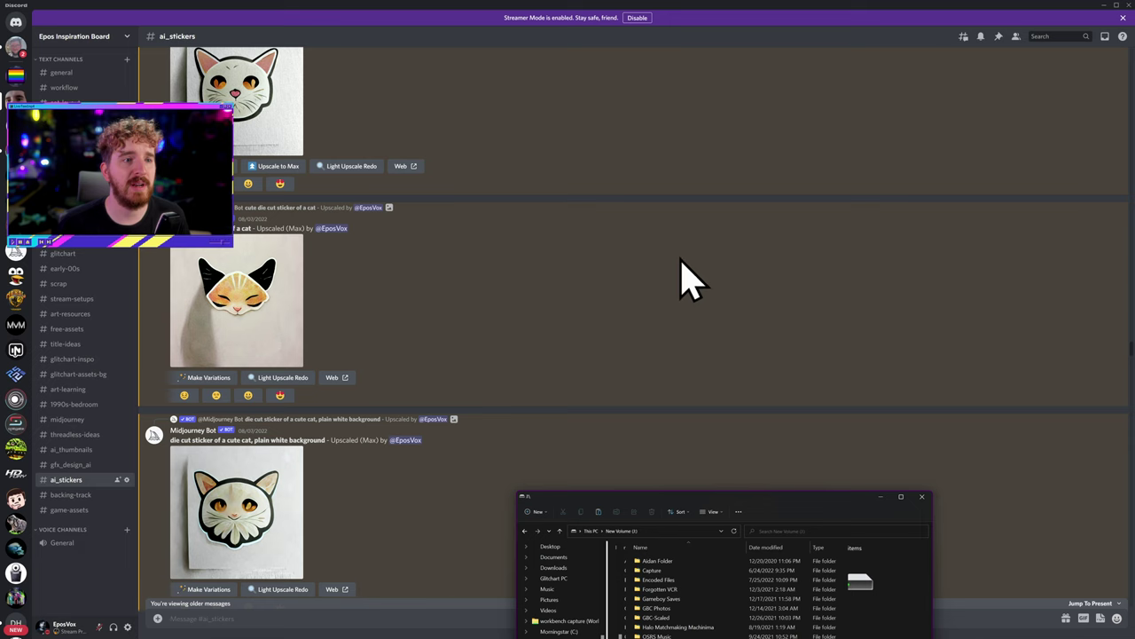
pyautogui.moveTo(679, 249); pyautogui.dragTo(583, 119)
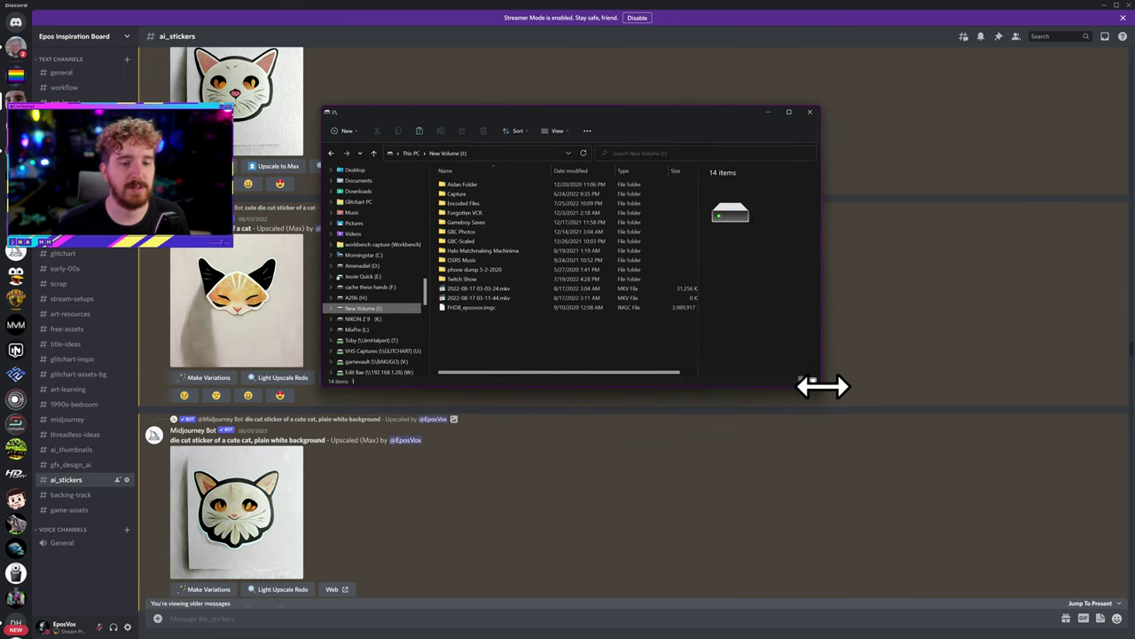
pyautogui.moveTo(828, 395); pyautogui.dragTo(963, 564)
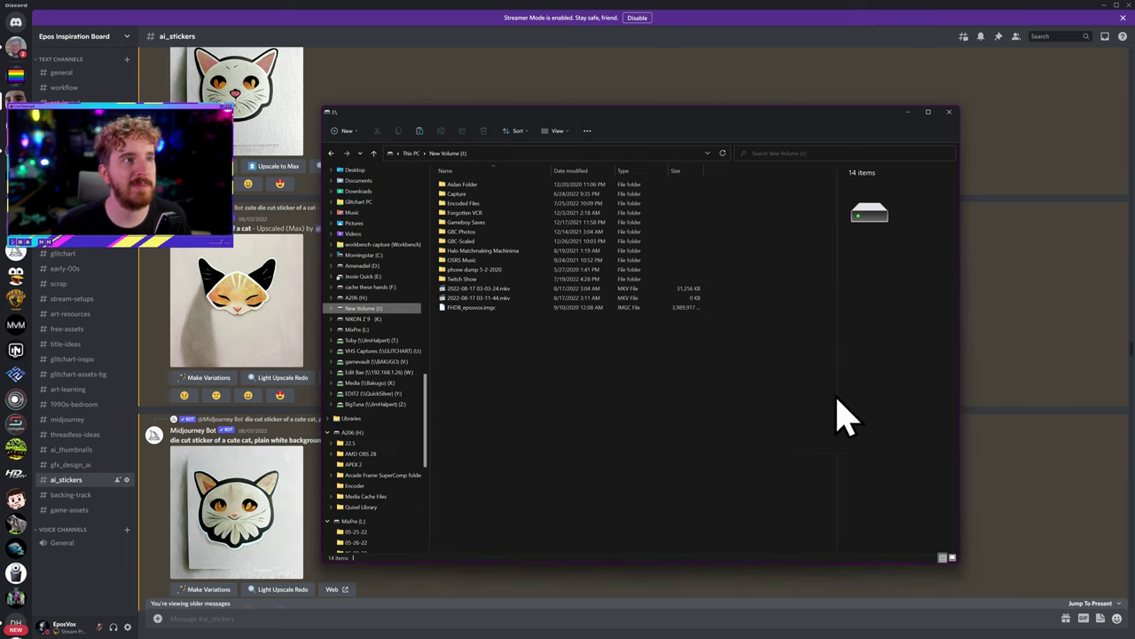
pyautogui.click(619, 308)
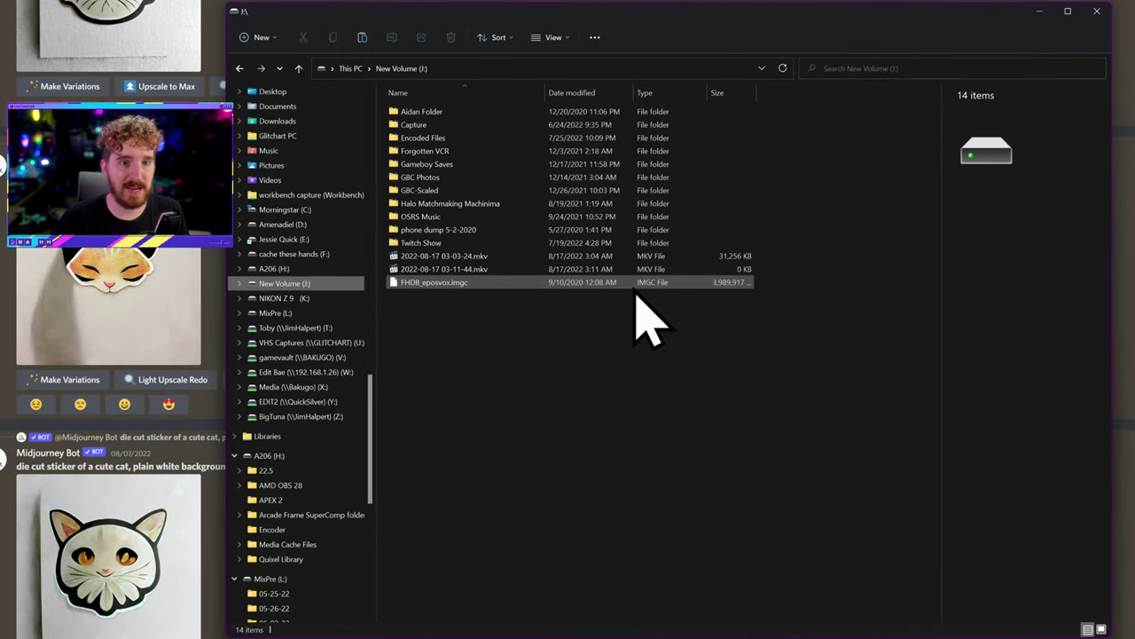
pyautogui.click(564, 39)
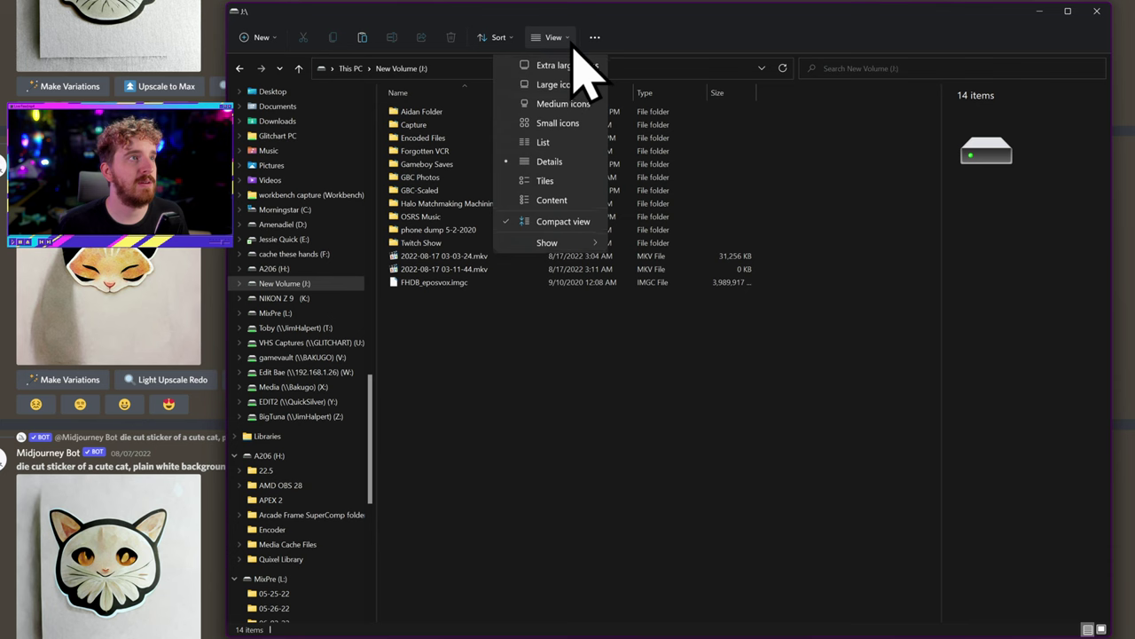
pyautogui.click(573, 92)
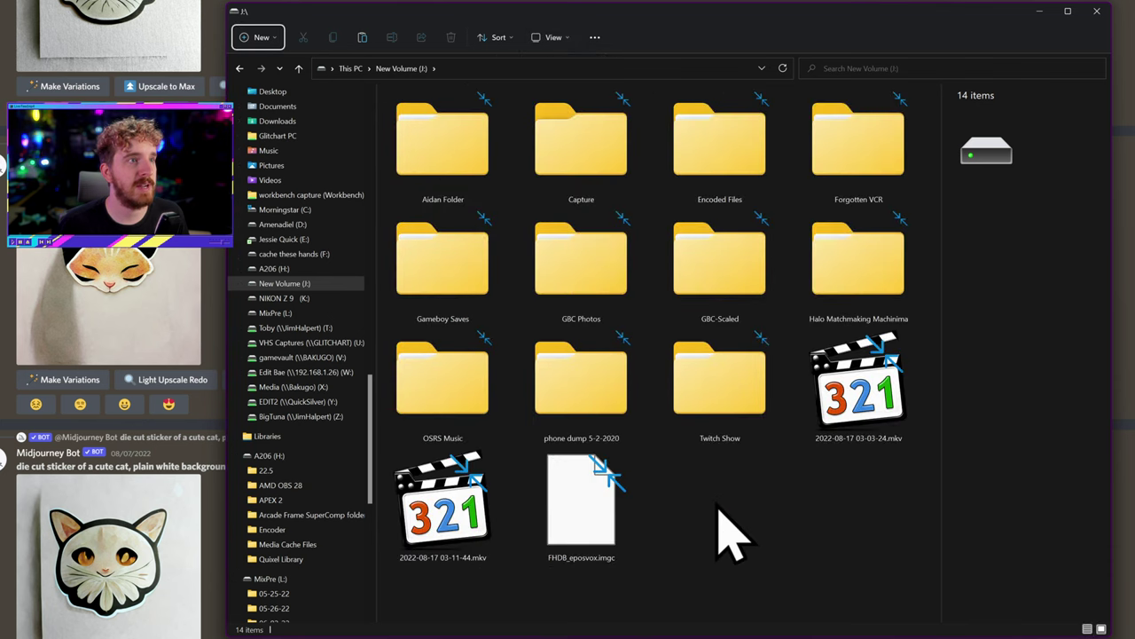
# Step: Create a new folder named 'AI Art Projects' on the drive
pyautogui.rightClick(745, 528)
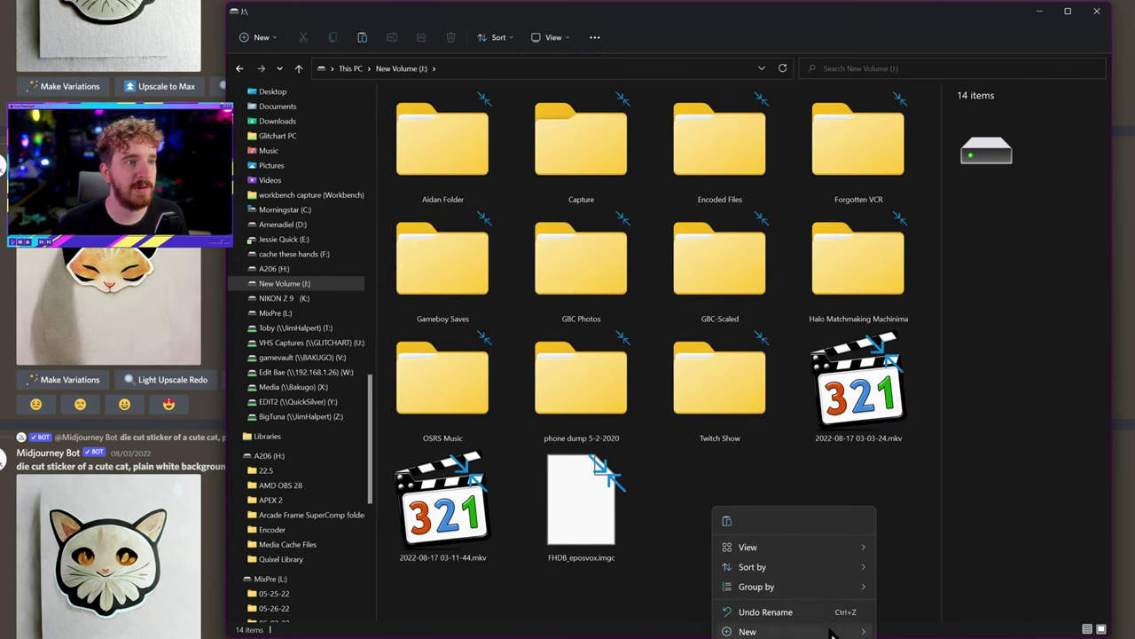
pyautogui.moveTo(834, 632)
pyautogui.click(915, 350)
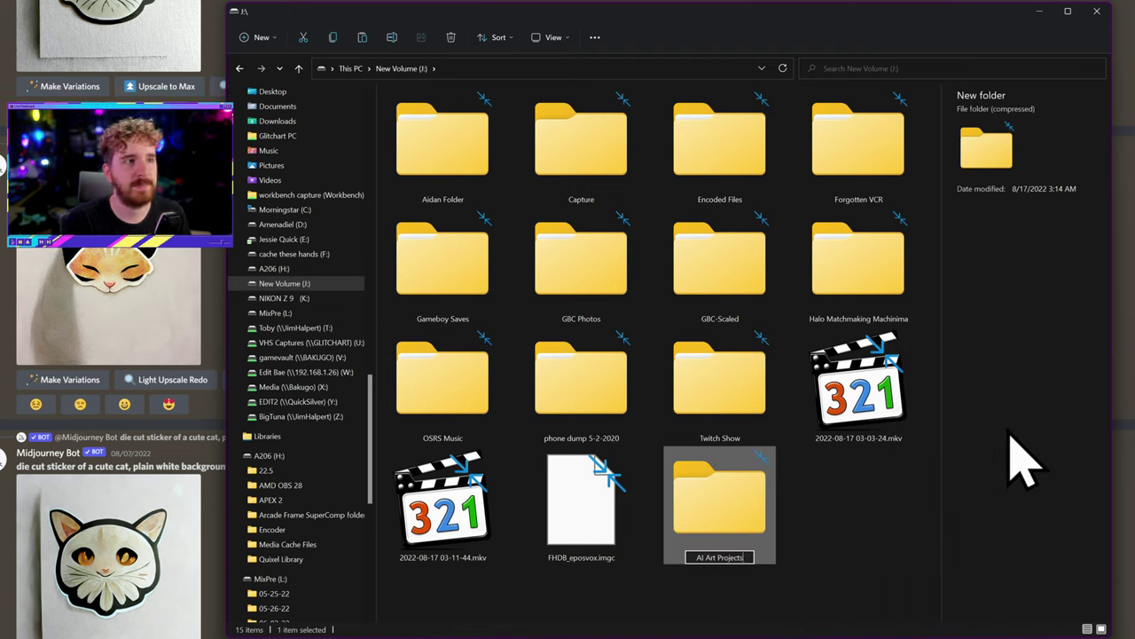
pyautogui.press('Return')
pyautogui.press('Return')
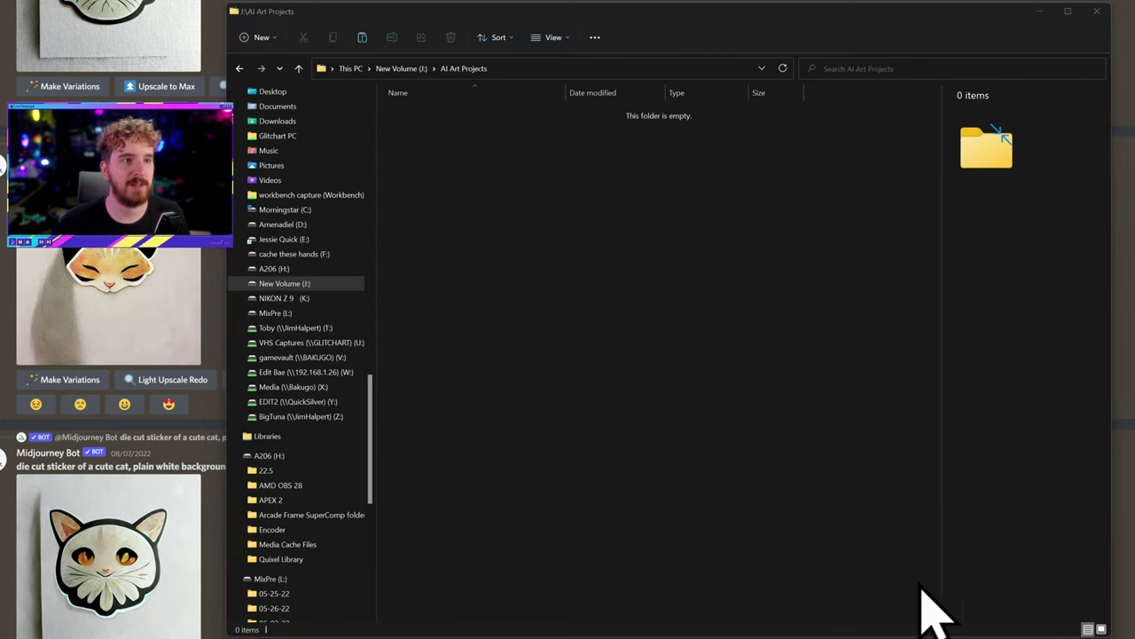
# Step: Open E:\AI Art Obsession in a second window and browse its aroll, broll, exports and gfx folders
pyautogui.press('super+e')
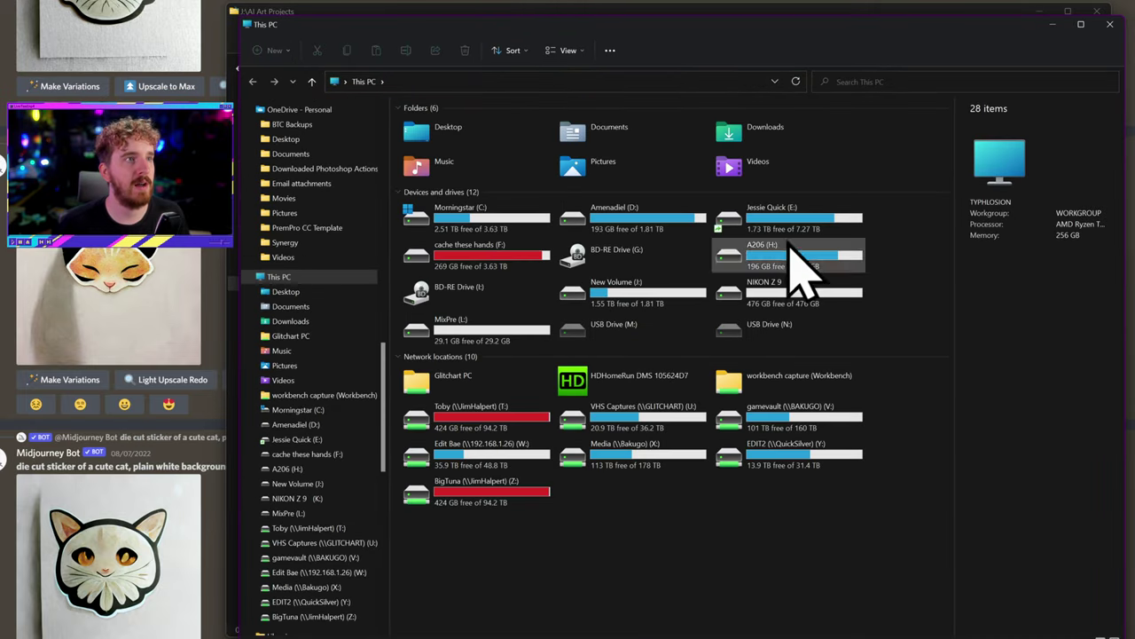
pyautogui.click(790, 229)
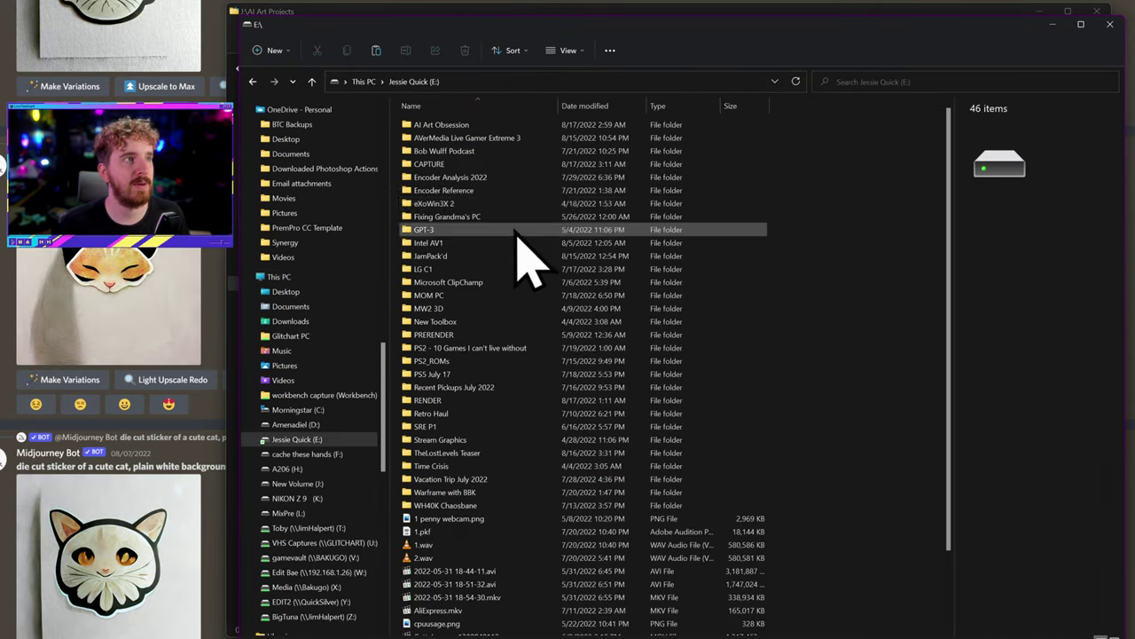
pyautogui.doubleClick(448, 125)
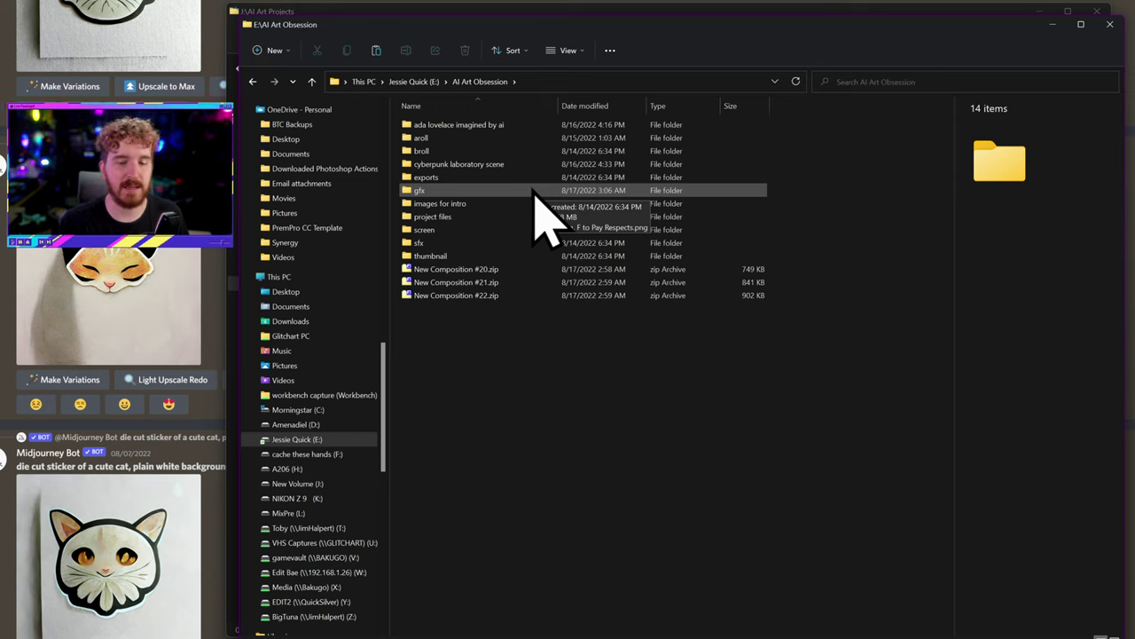
pyautogui.click(462, 141)
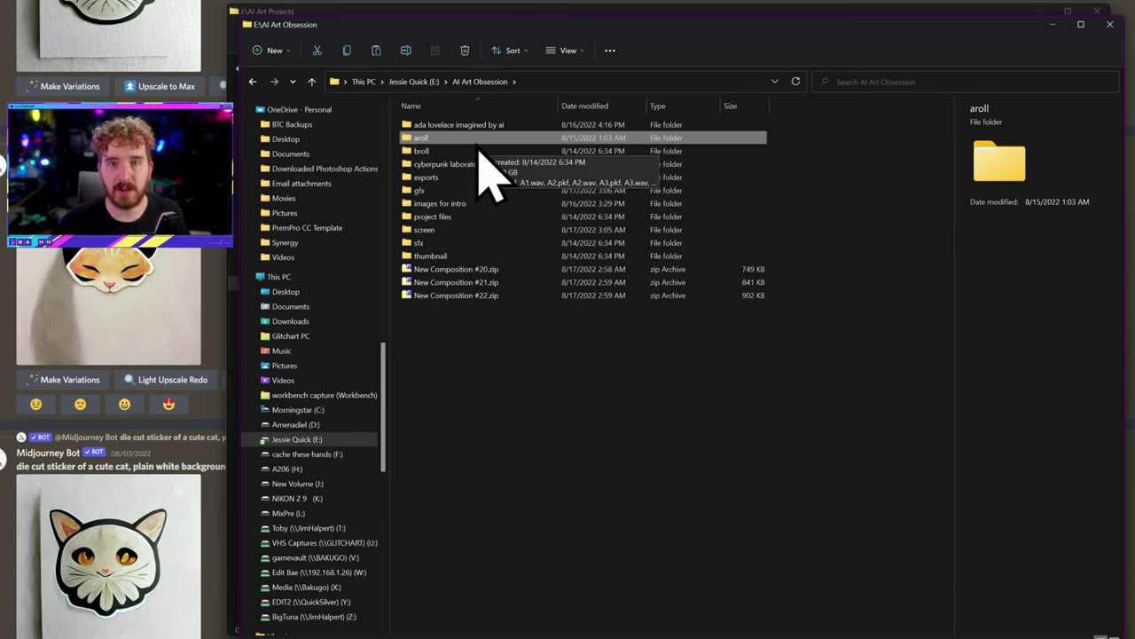
pyautogui.click(486, 152)
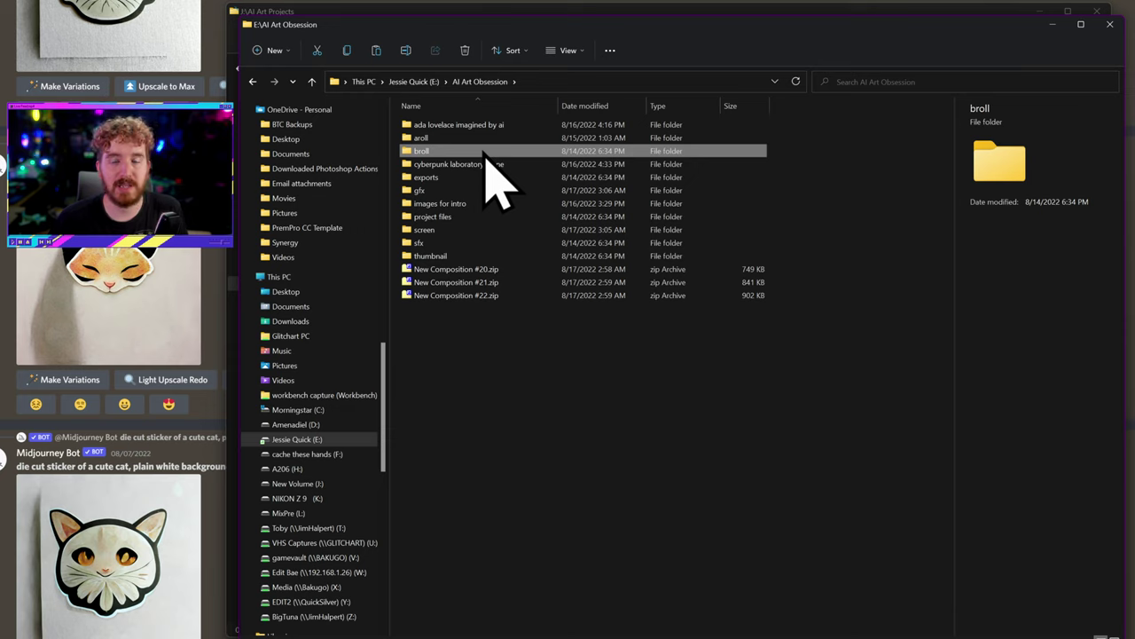
pyautogui.click(486, 177)
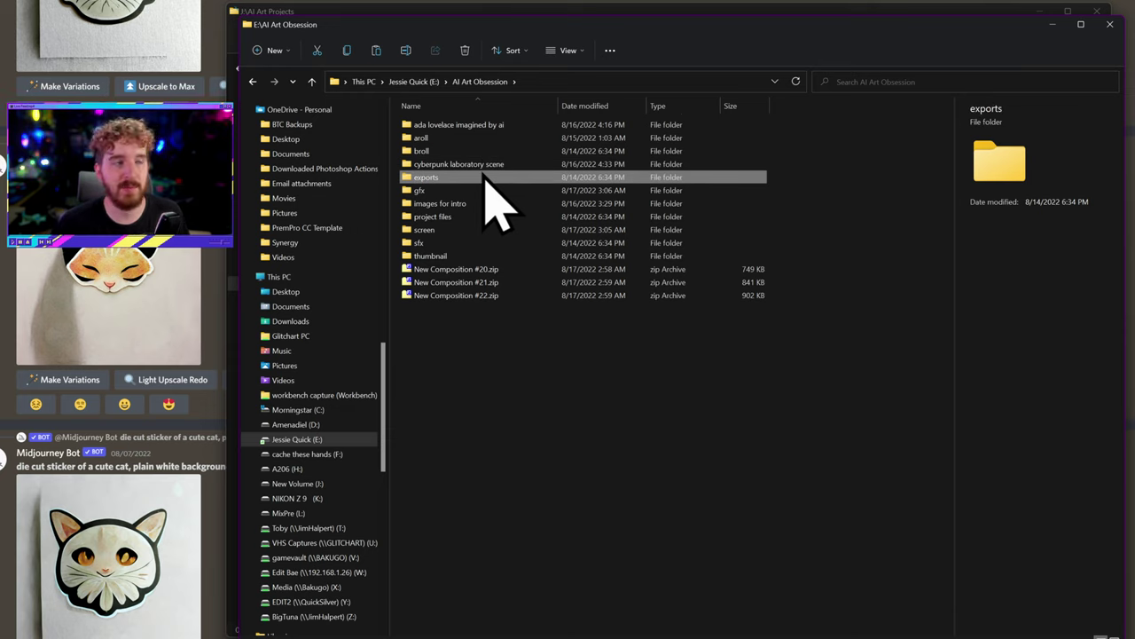
pyautogui.click(491, 191)
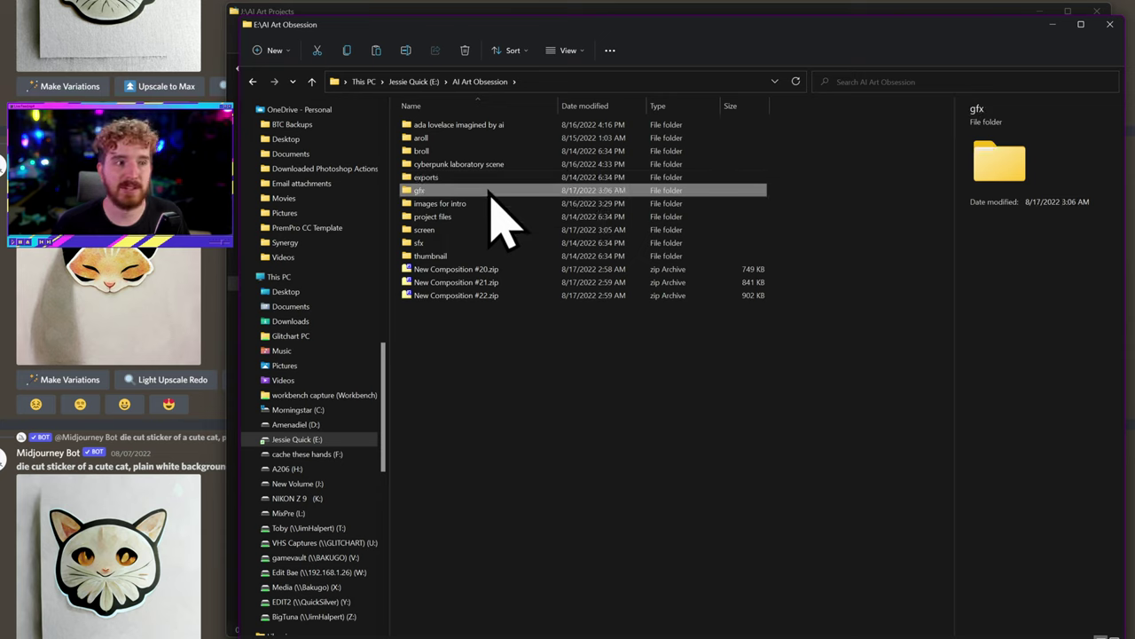
# Step: Inspect the project files, sfx, screen and thumbnail folders, then close the AI Art Obsession window
pyautogui.click(484, 216)
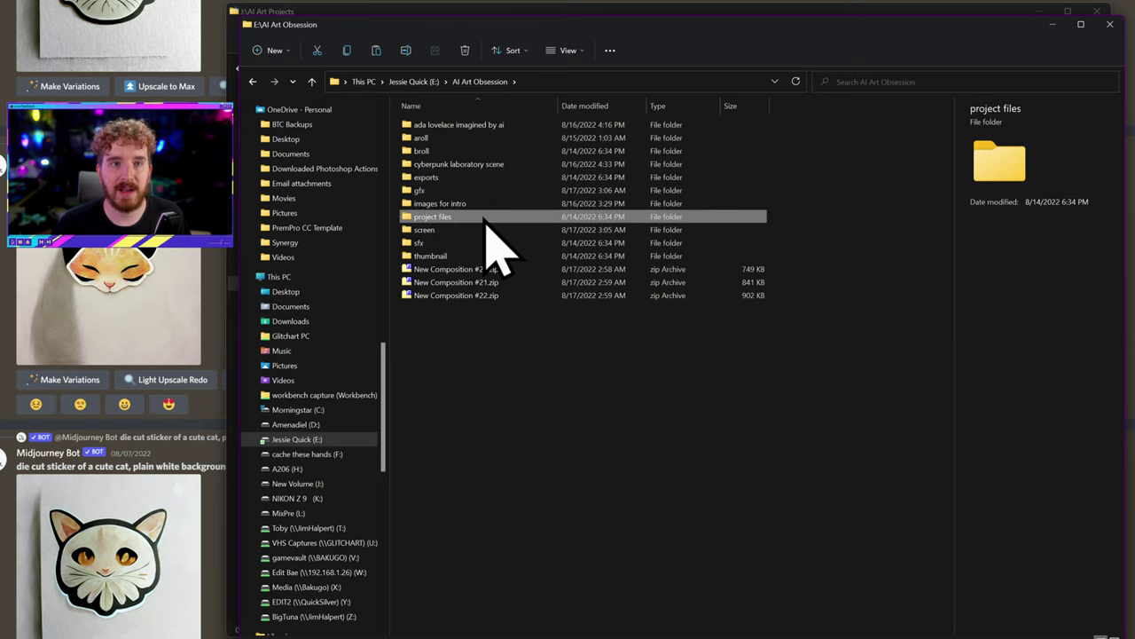
pyautogui.click(474, 229)
pyautogui.click(476, 238)
pyautogui.click(475, 232)
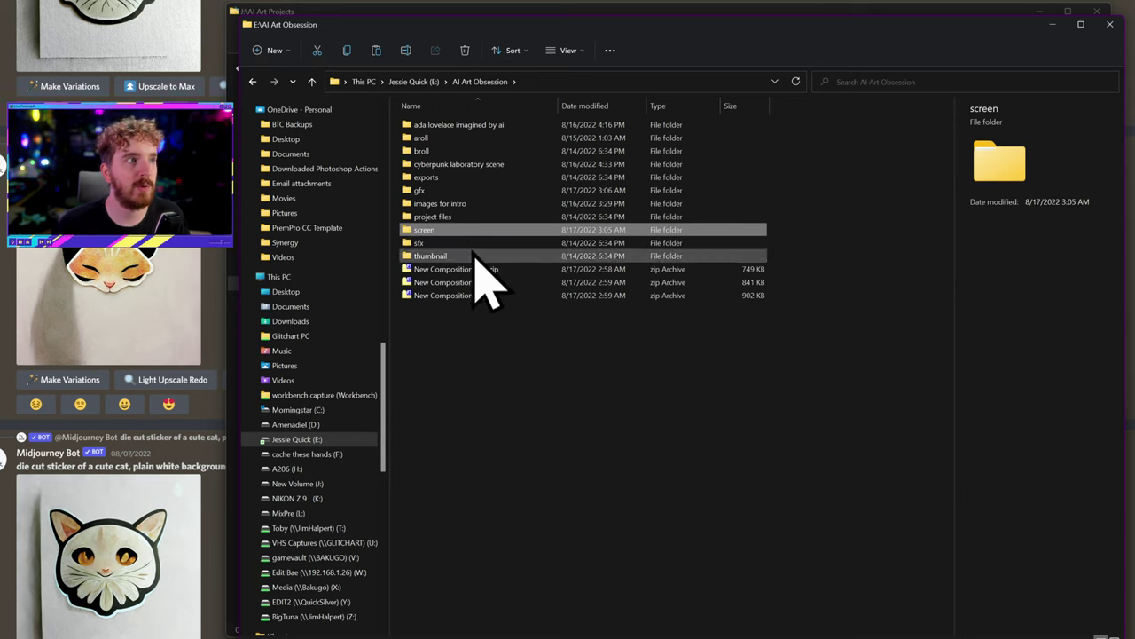
pyautogui.click(476, 256)
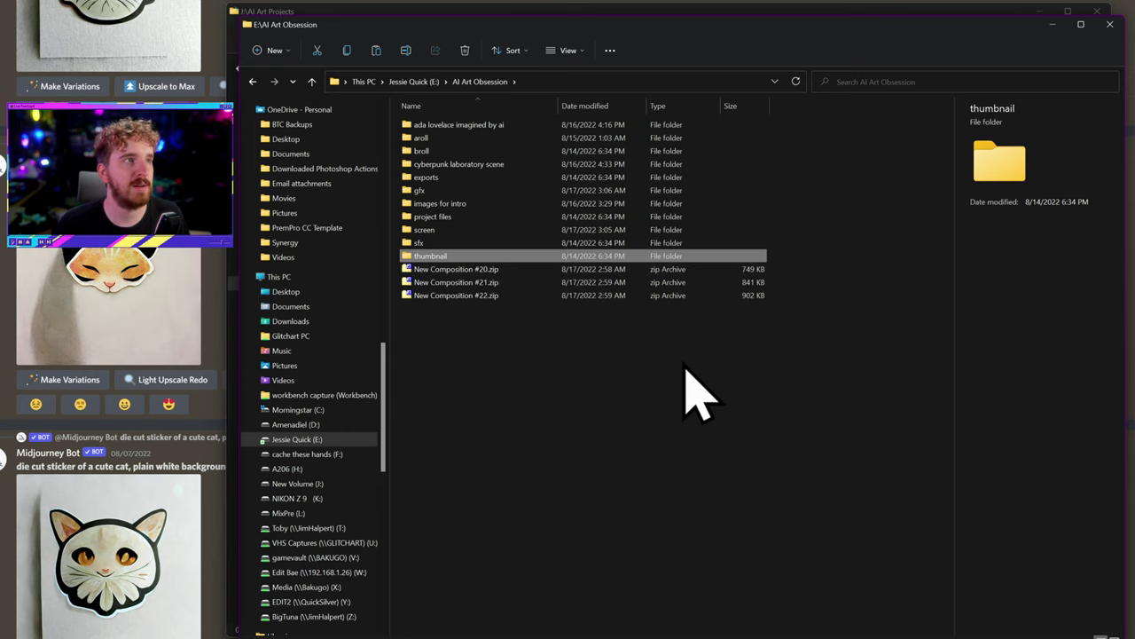
pyautogui.click(1107, 24)
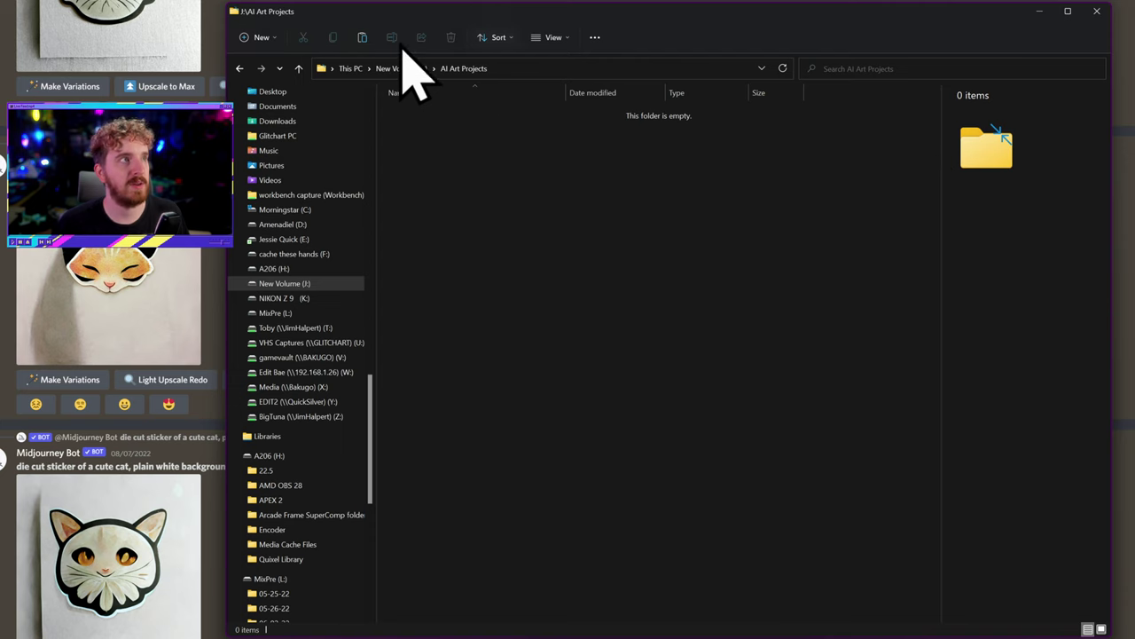
# Step: Make a new folder named 'Template Folder' in AI Art Projects and open it
pyautogui.click(253, 37)
pyautogui.click(275, 68)
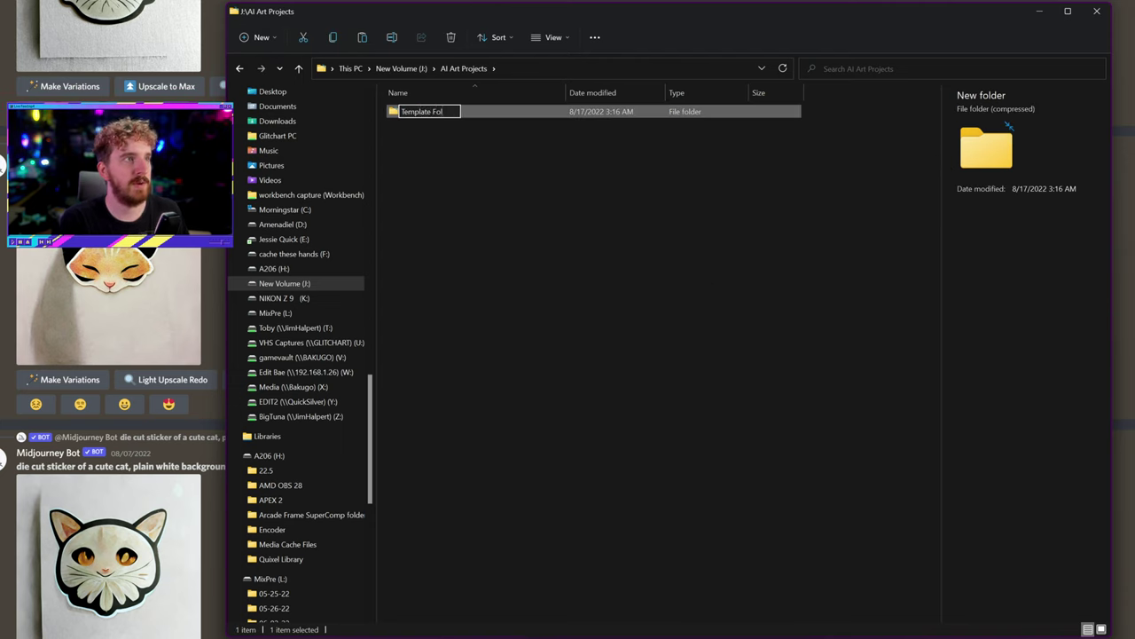
pyautogui.press('Return')
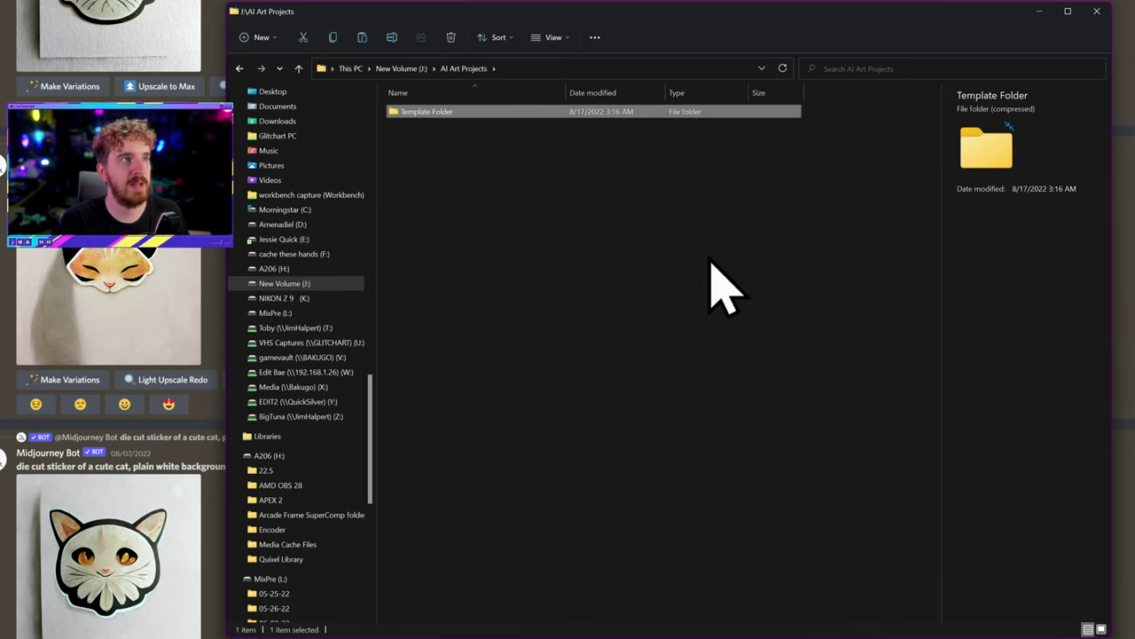
pyautogui.press('Return')
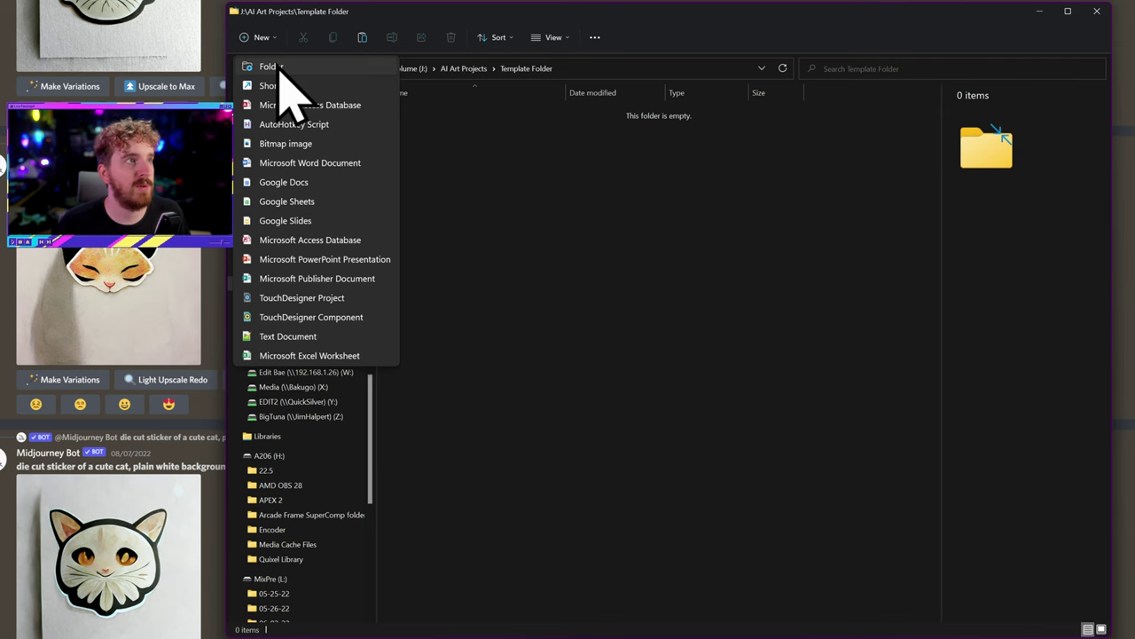
pyautogui.click(754, 301)
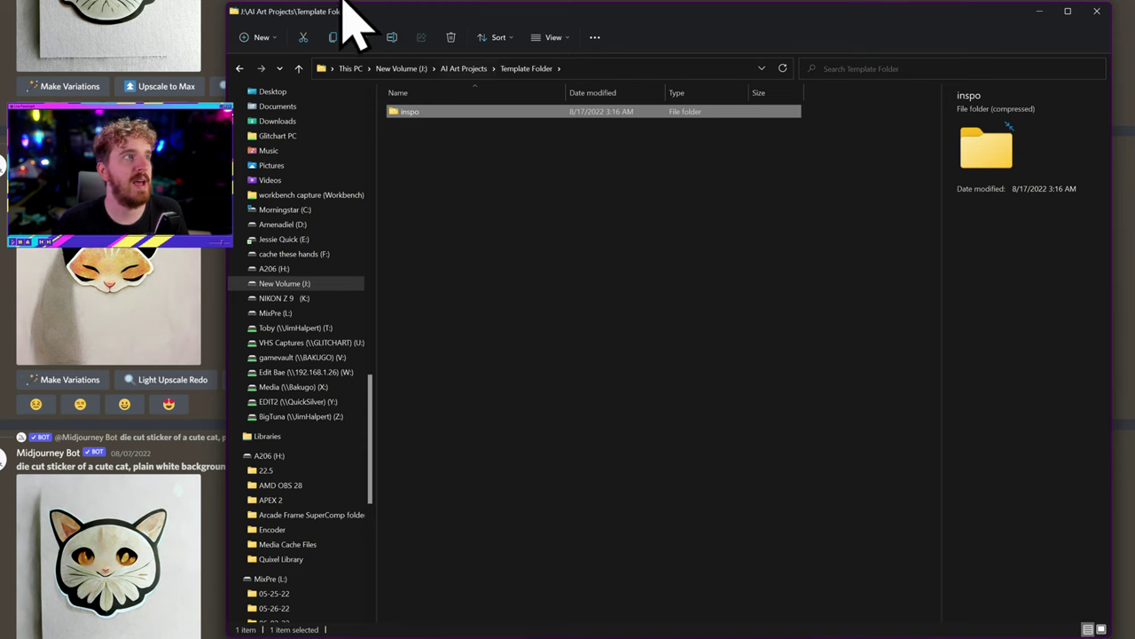
# Step: Add 'roughs' and 'keepers' subfolders next to inspo in Template Folder
pyautogui.click(261, 37)
pyautogui.click(284, 71)
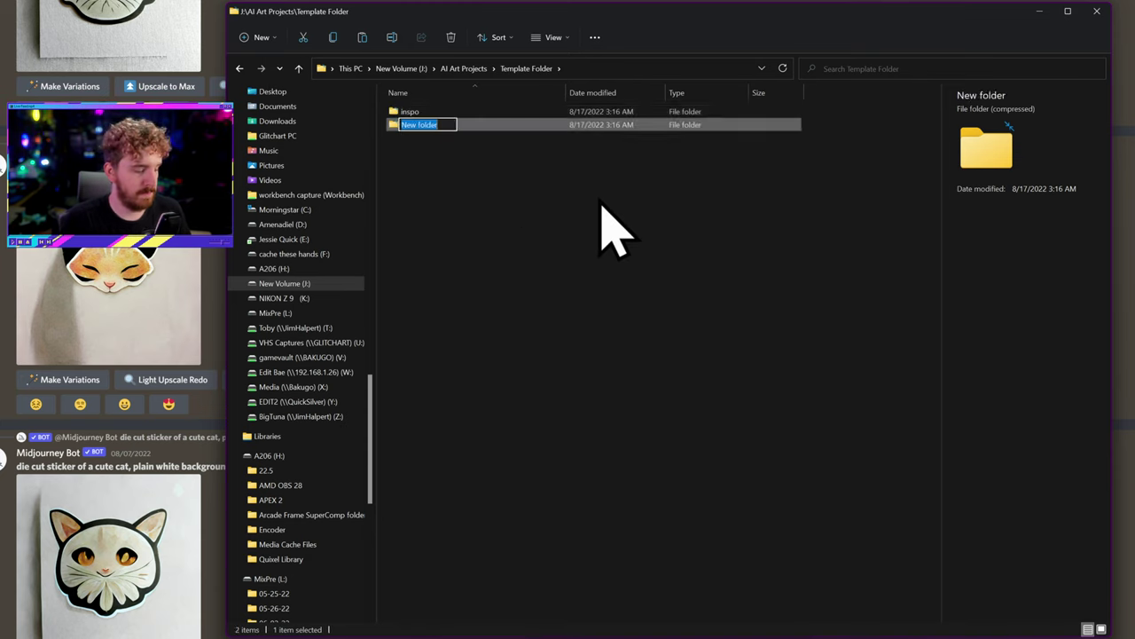
pyautogui.write('roughs')
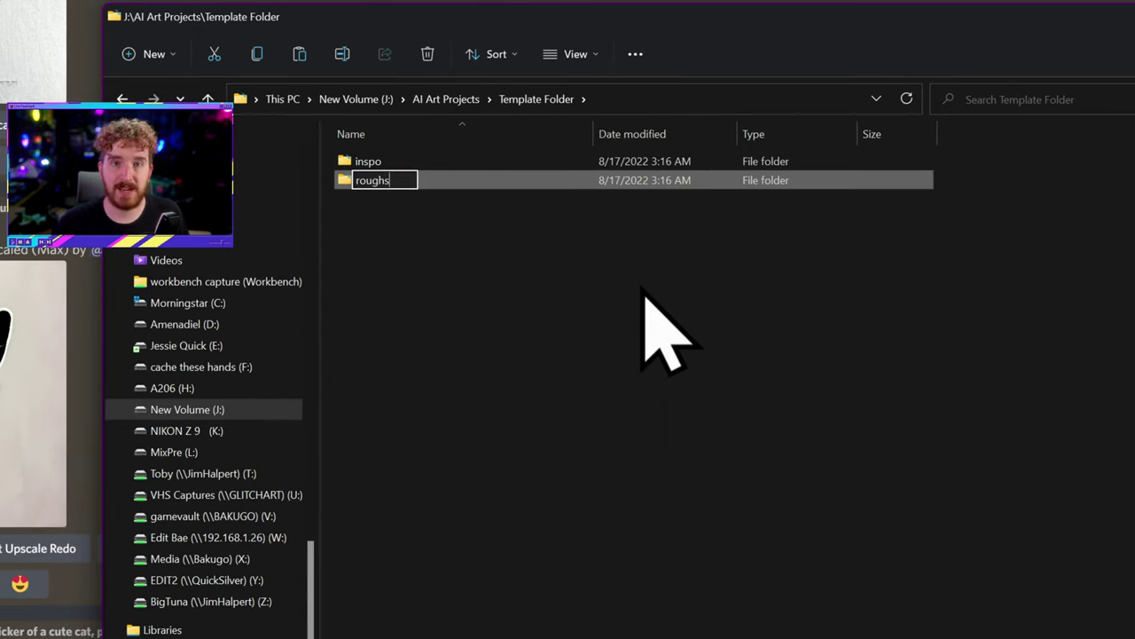
pyautogui.press('Return')
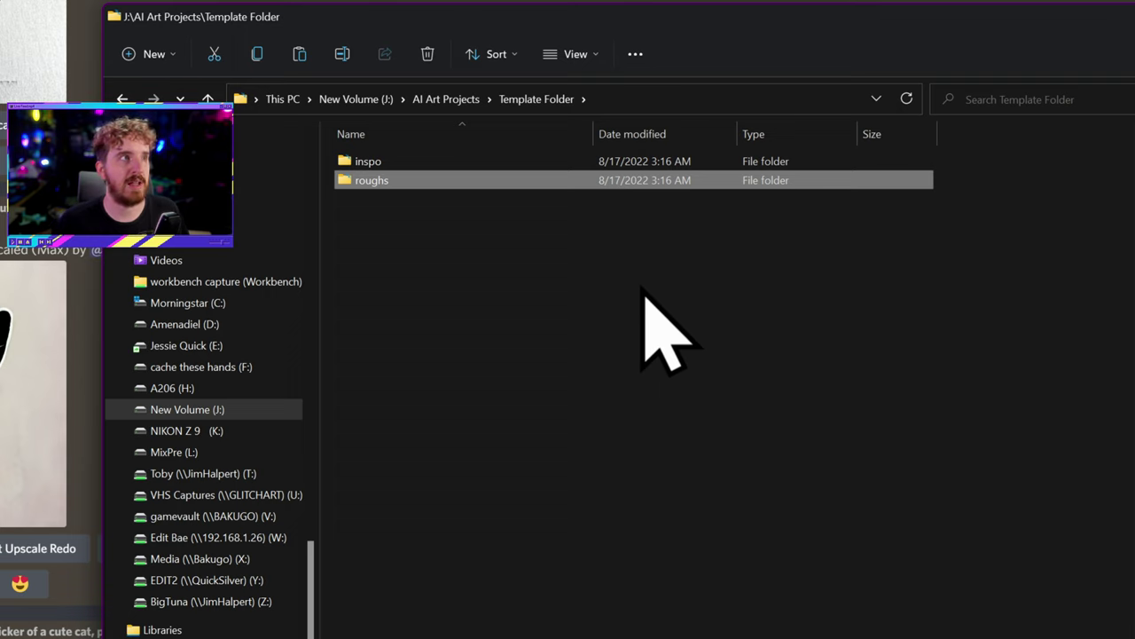
pyautogui.click(149, 54)
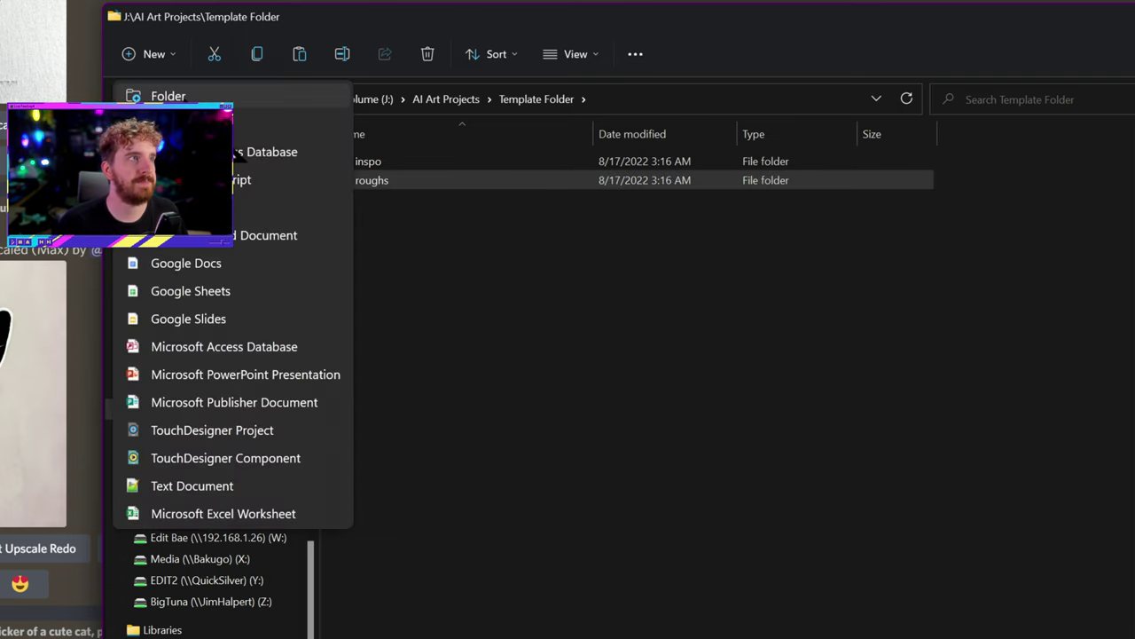
pyautogui.click(169, 96)
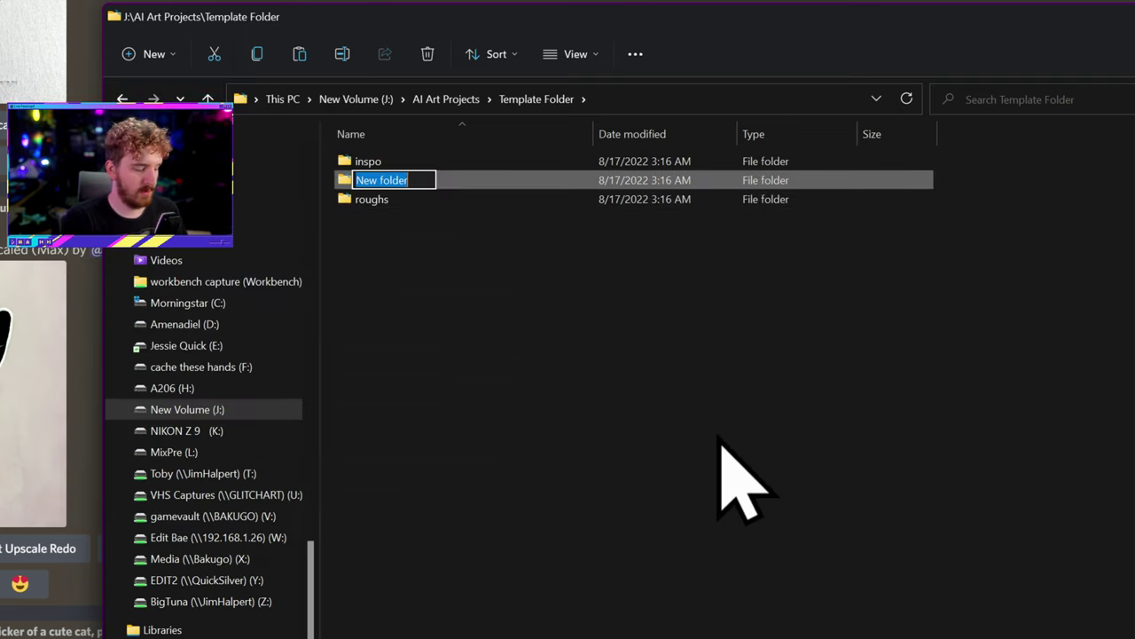
pyautogui.write('selec')
pyautogui.write('keepers')
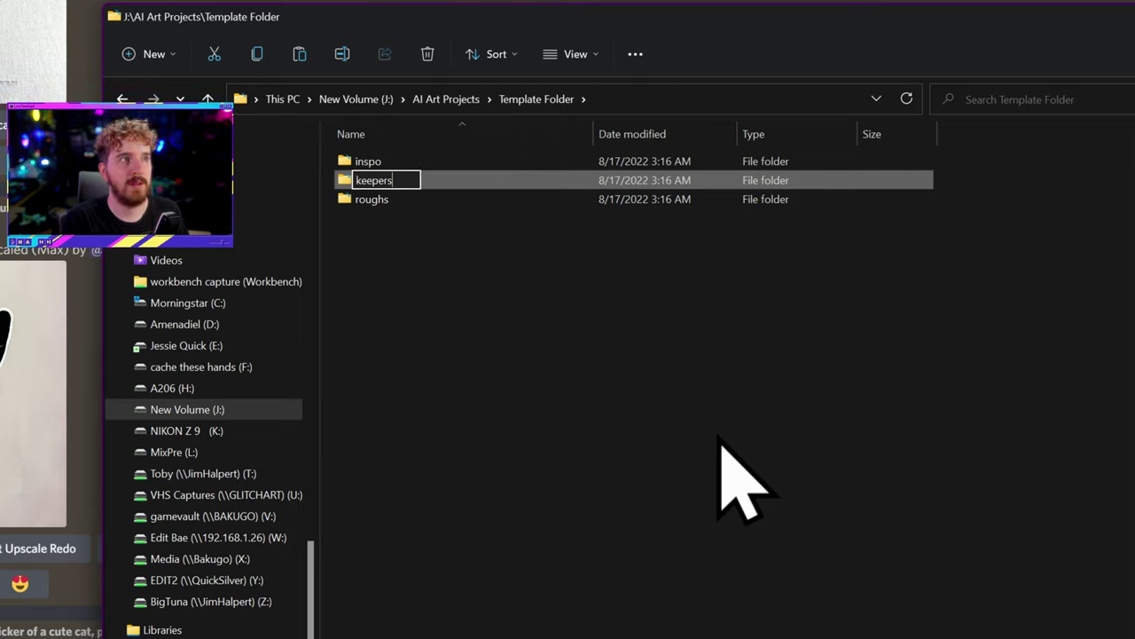
pyautogui.press('Return')
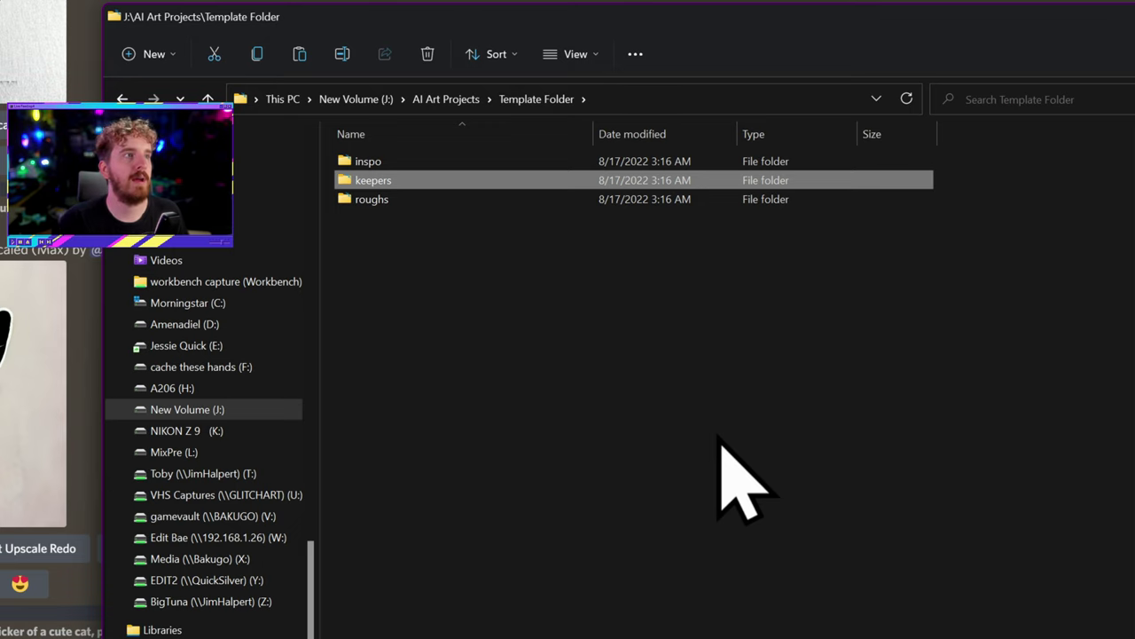
# Step: Add a 'project files' subfolder to Template Folder
pyautogui.click(168, 56)
pyautogui.click(169, 96)
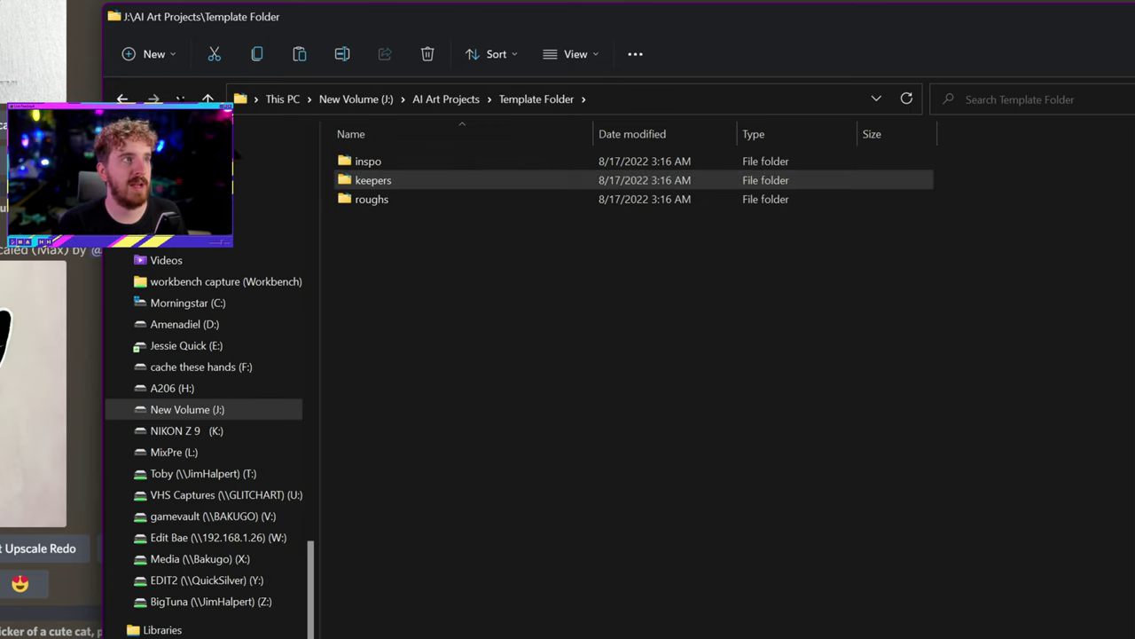
pyautogui.write('project files')
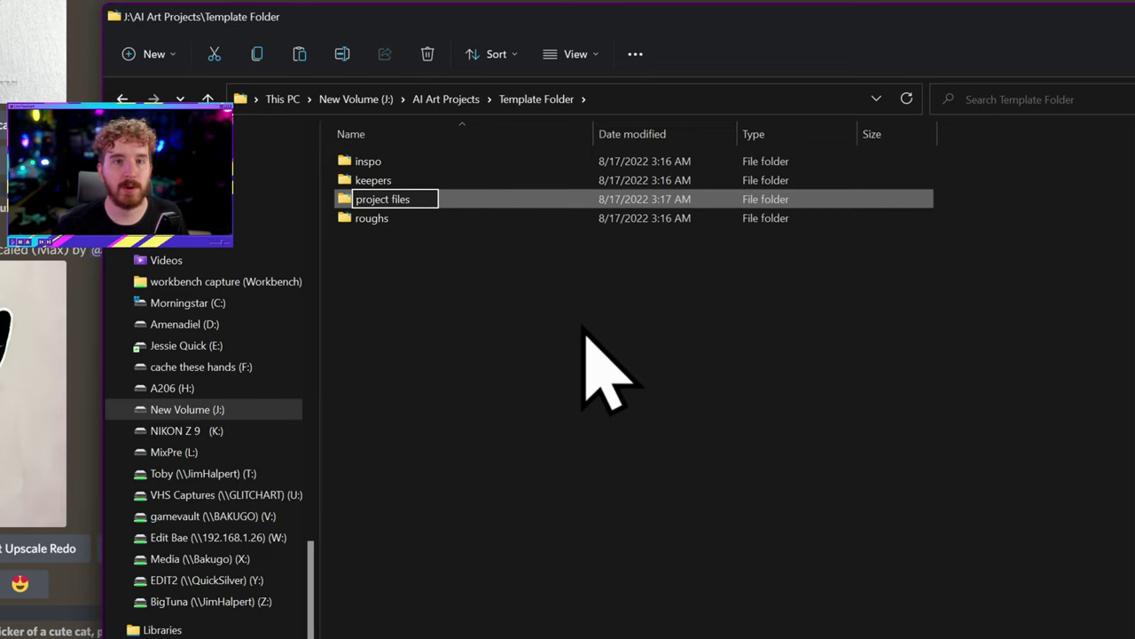
pyautogui.press('Return')
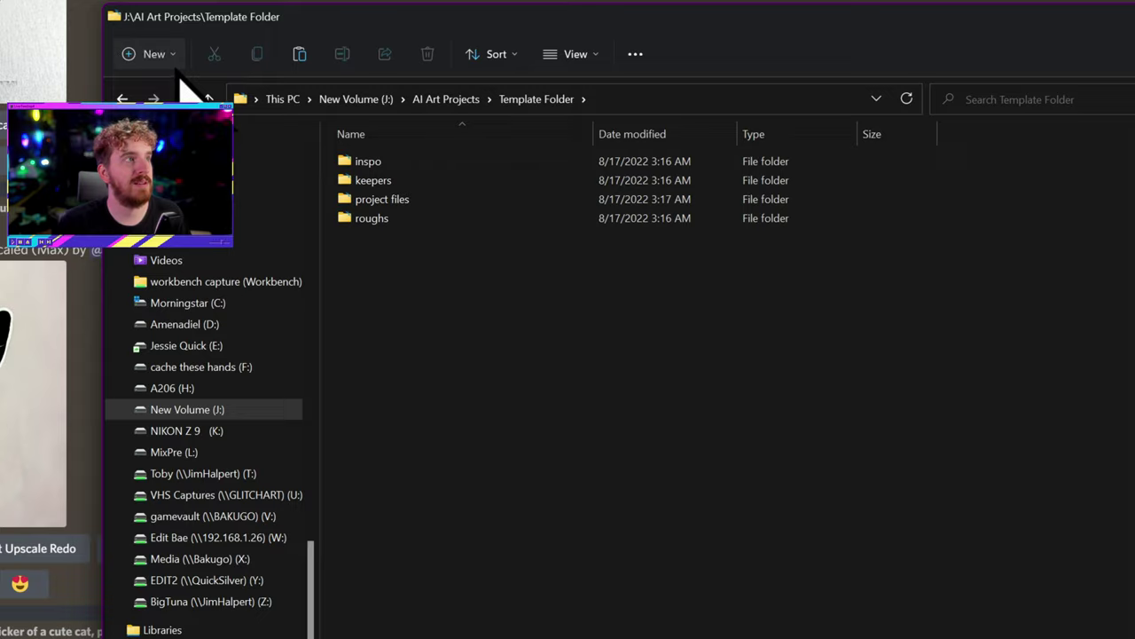
pyautogui.click(153, 54)
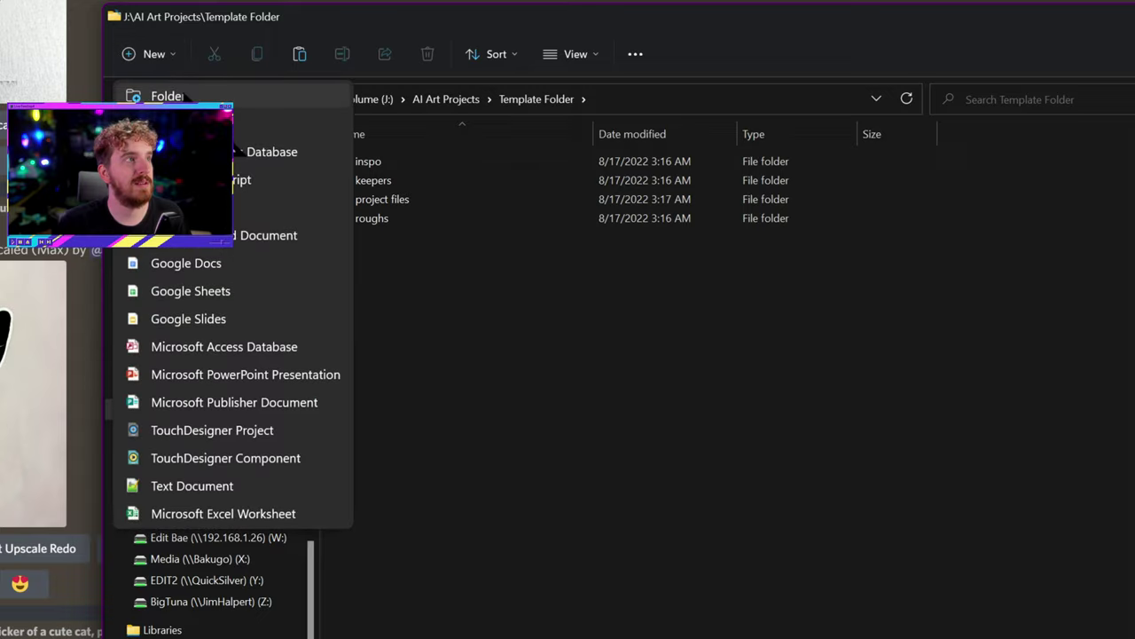
# Step: Create two new folders in Template Folder named 'stock' and 'exports'
pyautogui.click(169, 96)
pyautogui.write('stock')
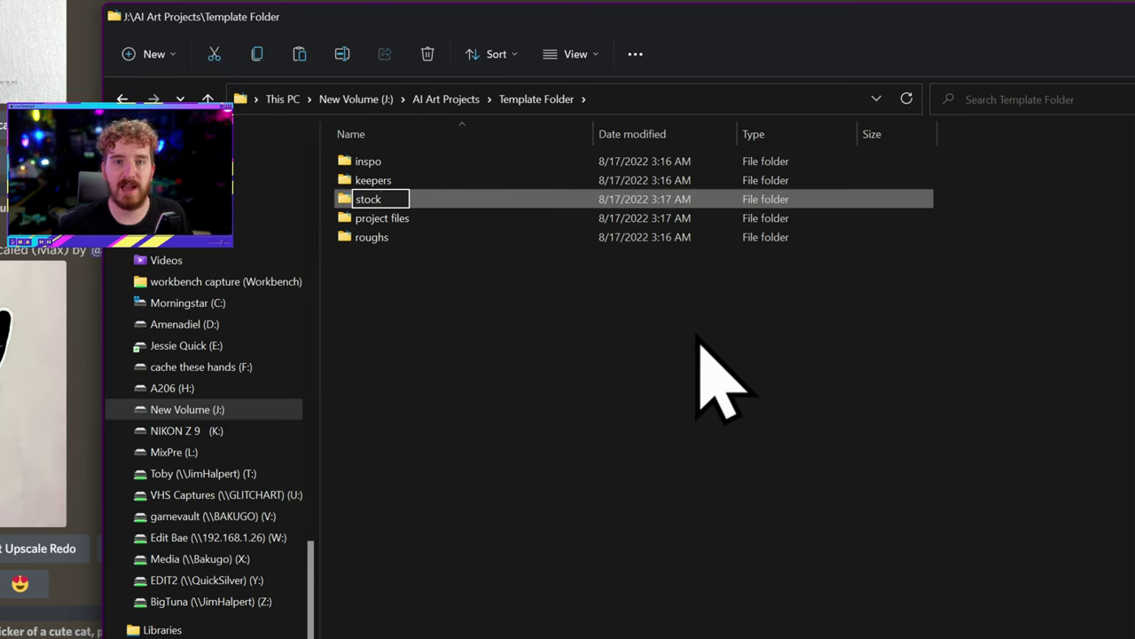
pyautogui.press('Return')
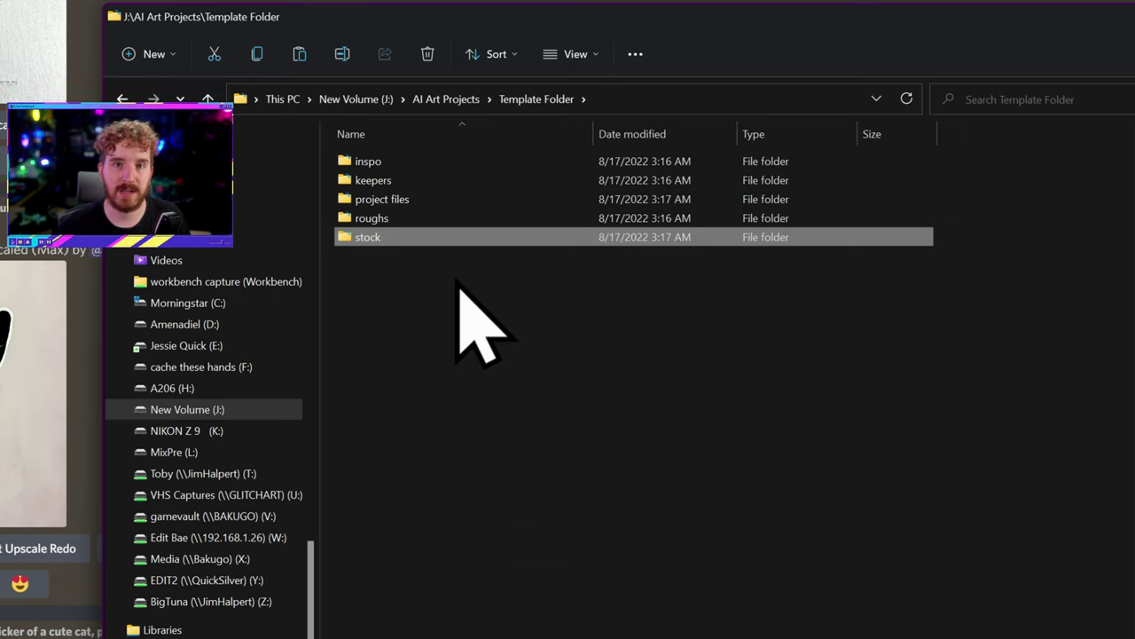
pyautogui.click(150, 55)
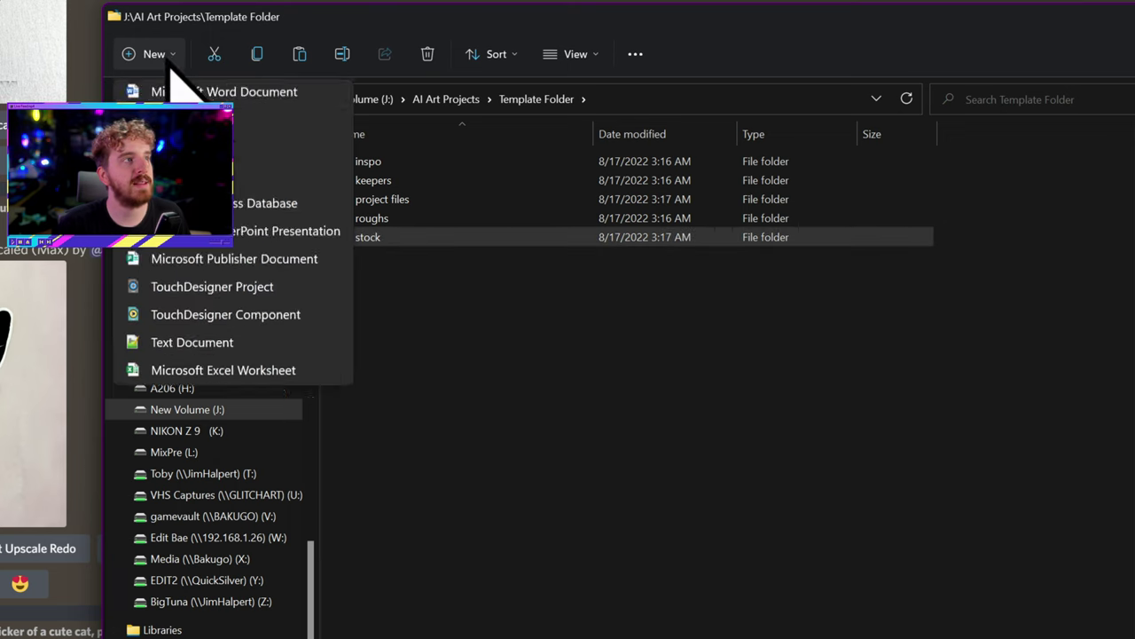
pyautogui.click(169, 96)
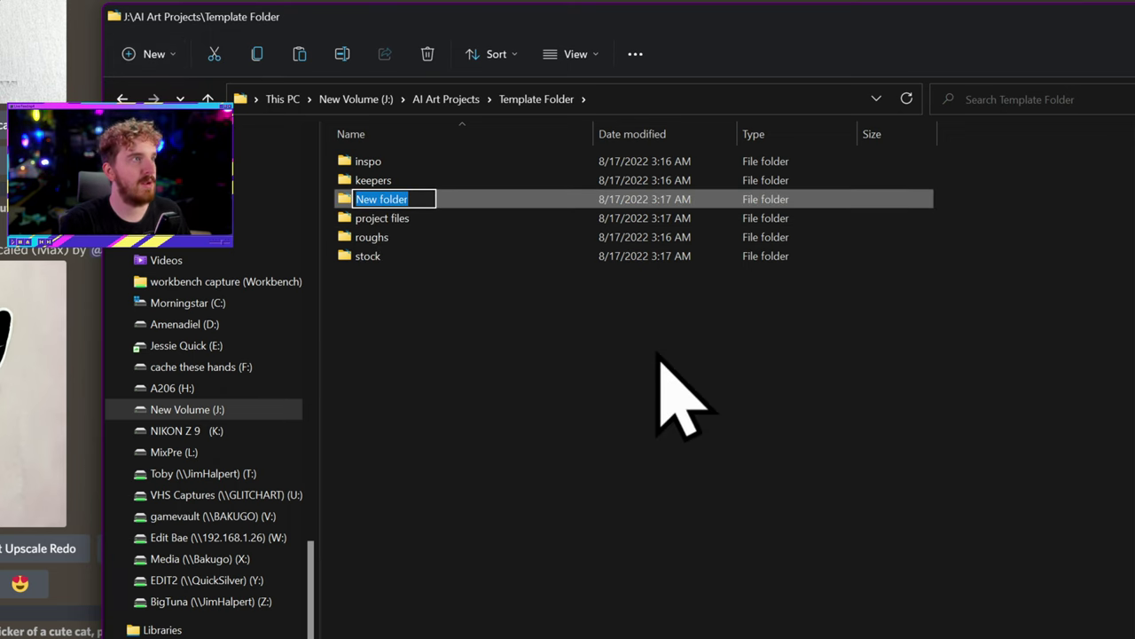
pyautogui.write('exports')
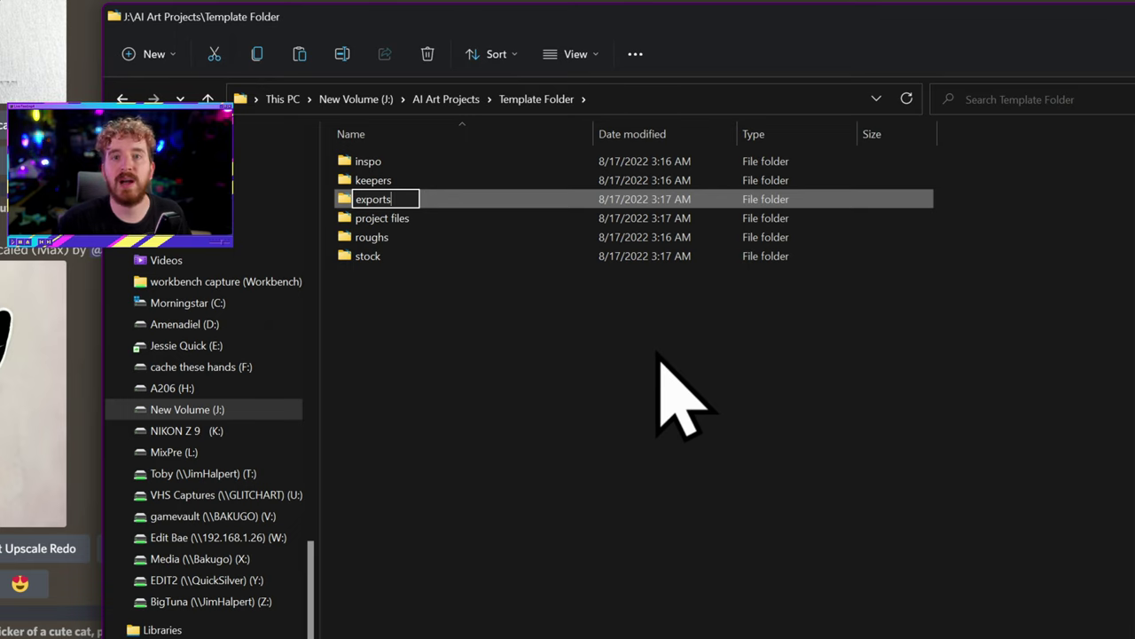
pyautogui.press('Return')
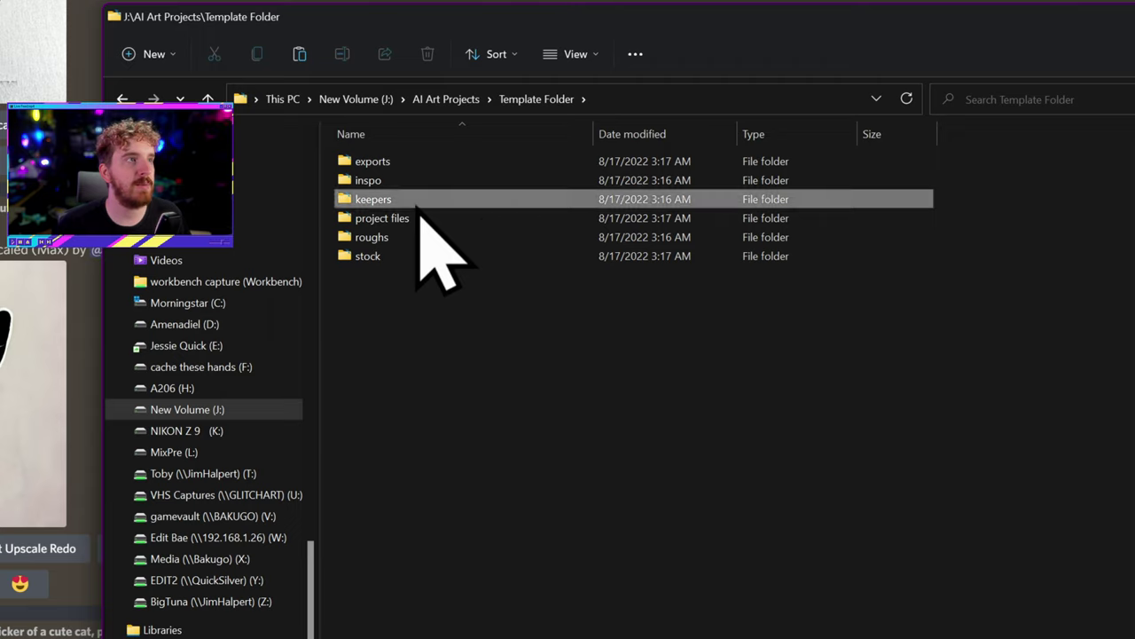
# Step: Open the keepers subfolder of Template Folder
pyautogui.doubleClick(419, 206)
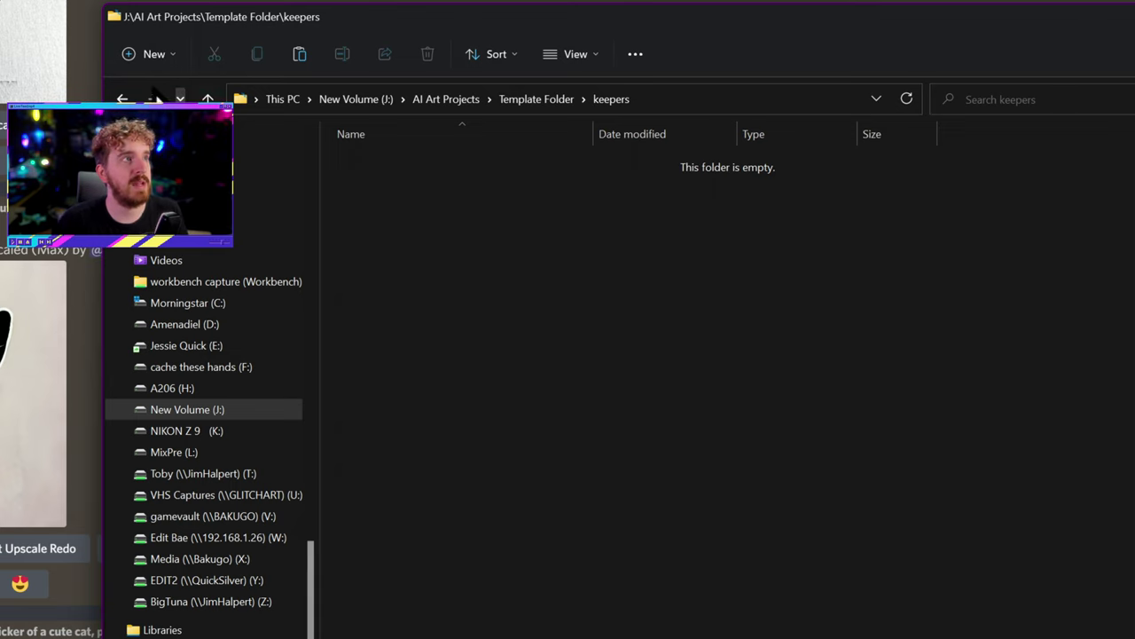
# Step: In keepers, add the 'normal size' and 'upscaled' subfolders
pyautogui.click(151, 53)
pyautogui.click(197, 95)
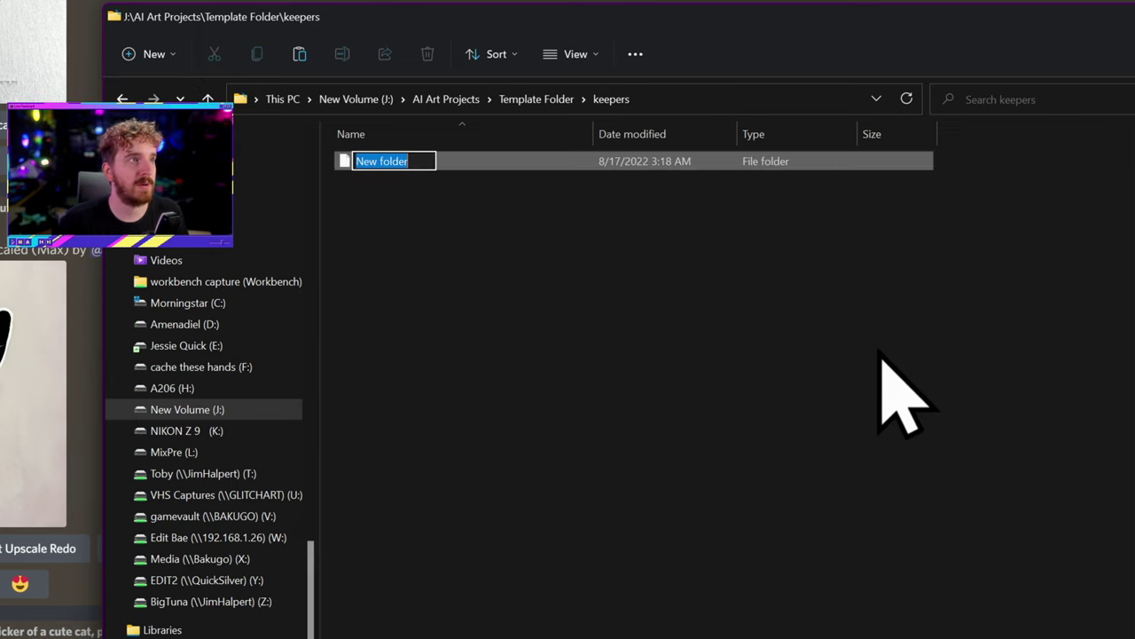
pyautogui.write('normal')
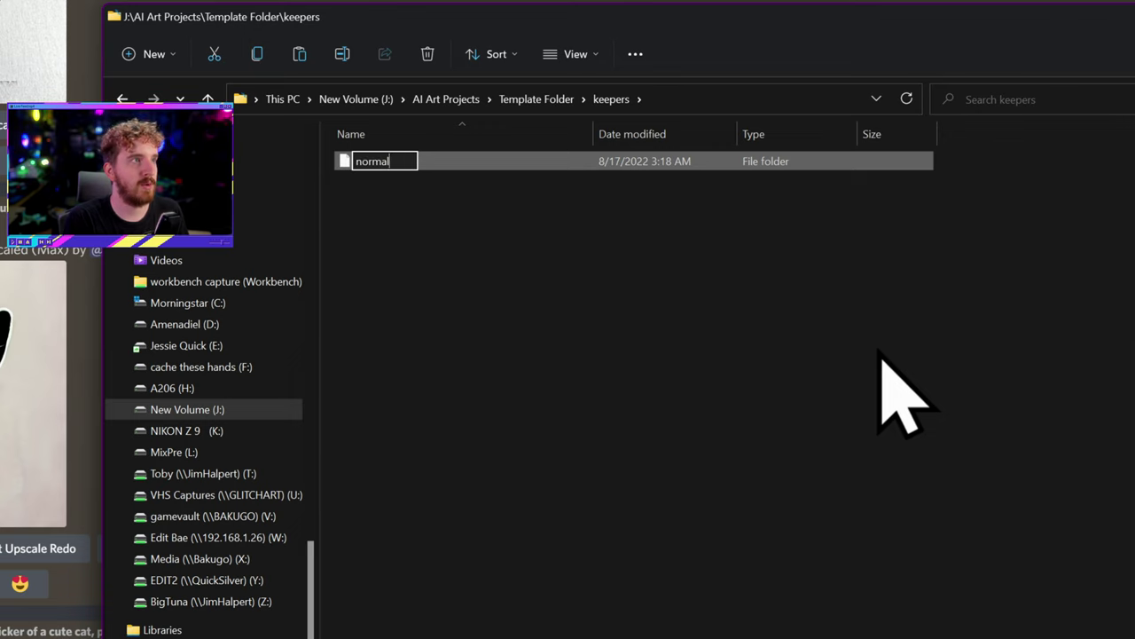
pyautogui.write('-std')
pyautogui.press('Escape')
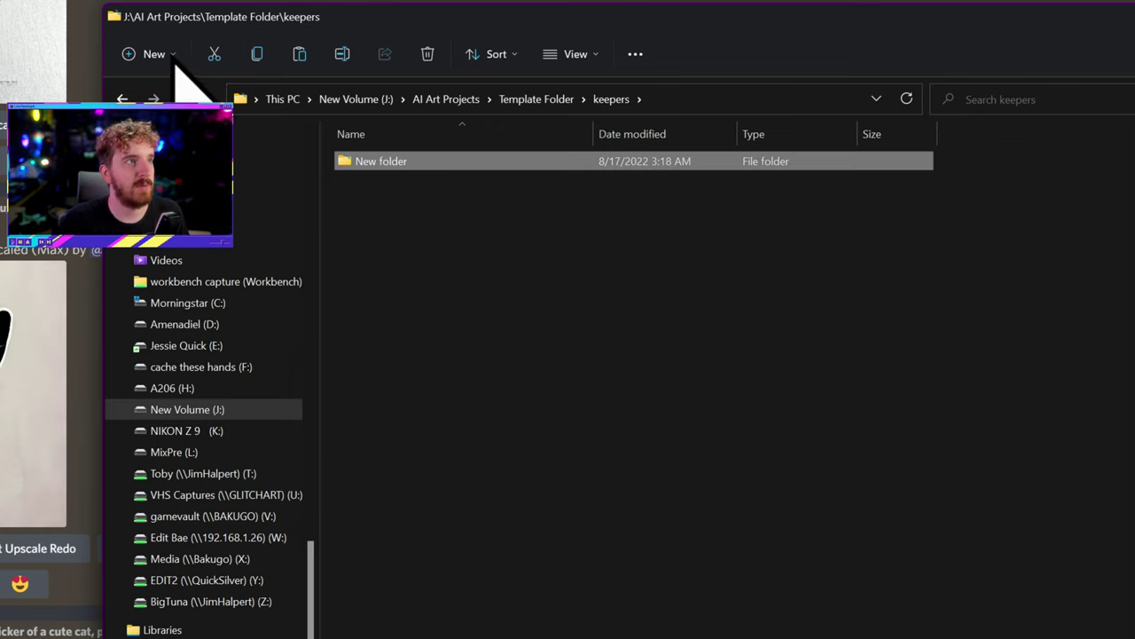
pyautogui.click(175, 63)
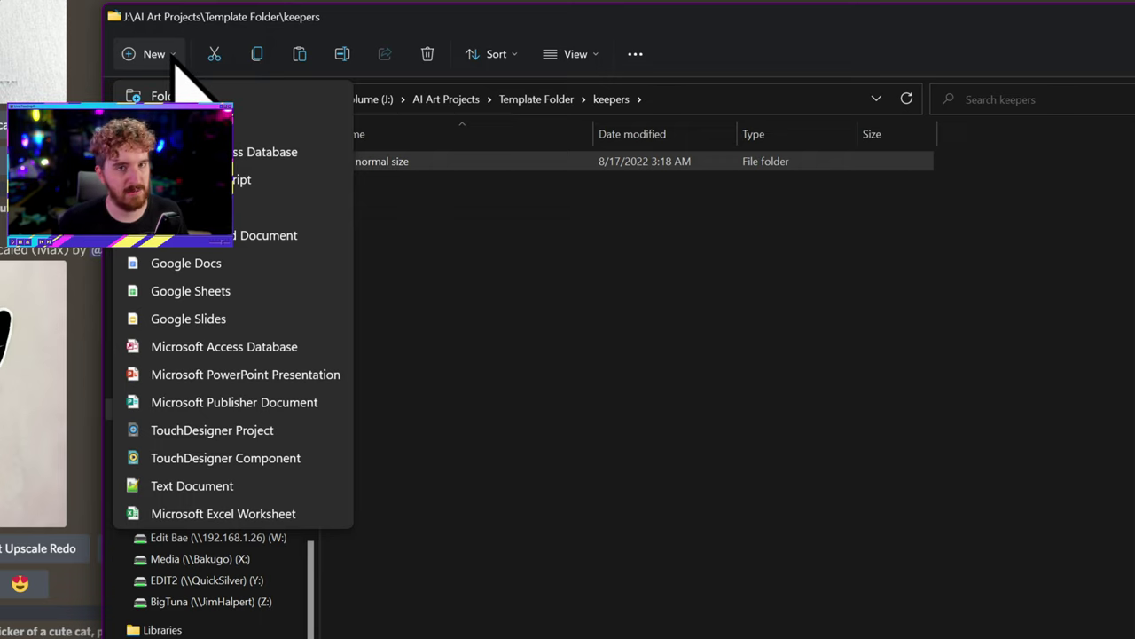
pyautogui.click(161, 96)
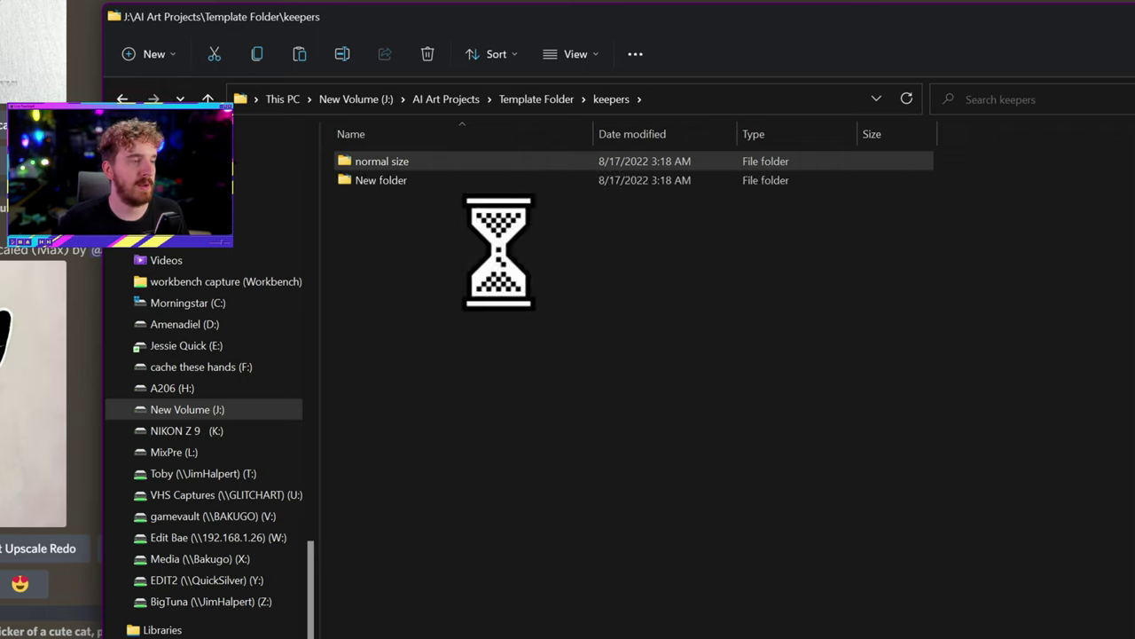
pyautogui.write('upscaled')
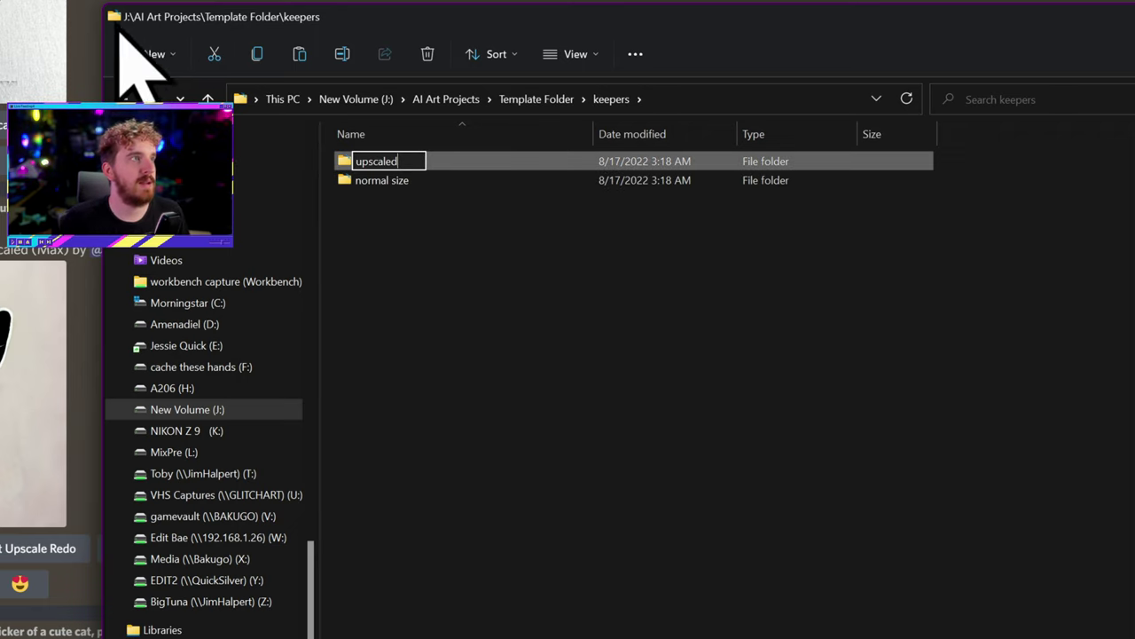
pyautogui.press('Return')
# Step: Add 'lightscaled' and 'upscaled-other' subfolders, then go back up to Template Folder
pyautogui.click(158, 54)
pyautogui.click(187, 92)
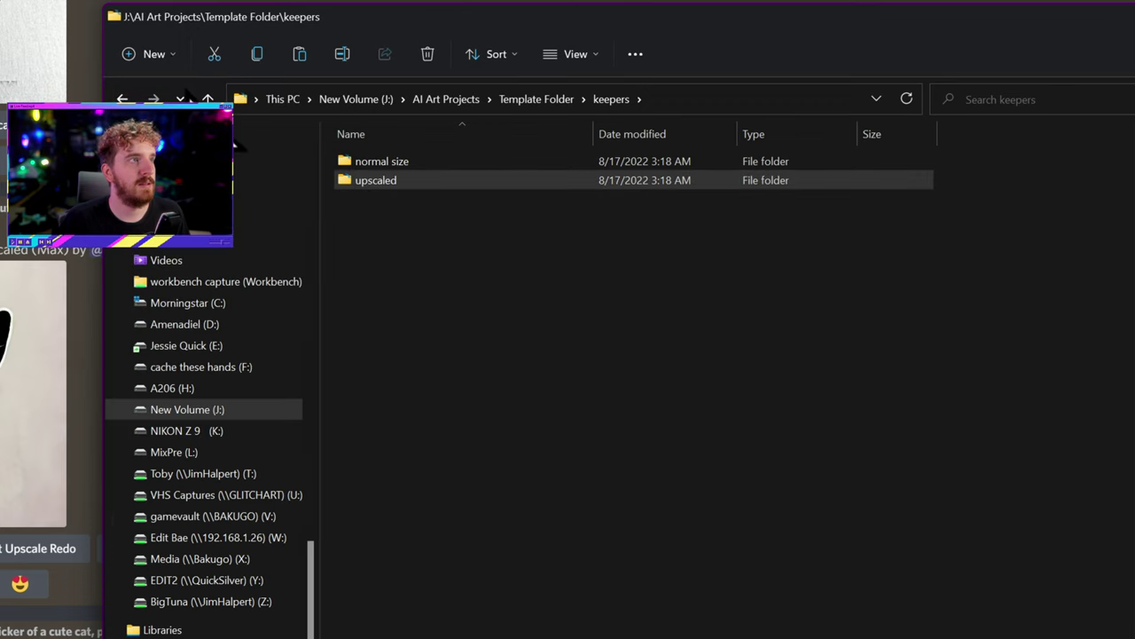
pyautogui.write('lightscaled')
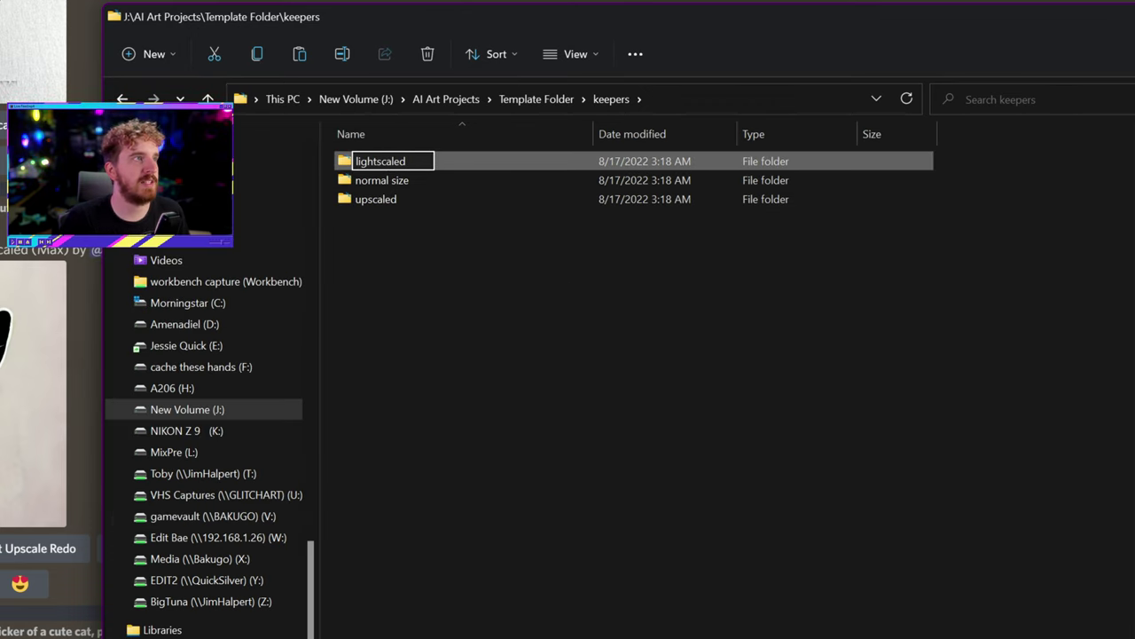
pyautogui.press('Return')
pyautogui.click(168, 58)
pyautogui.click(187, 95)
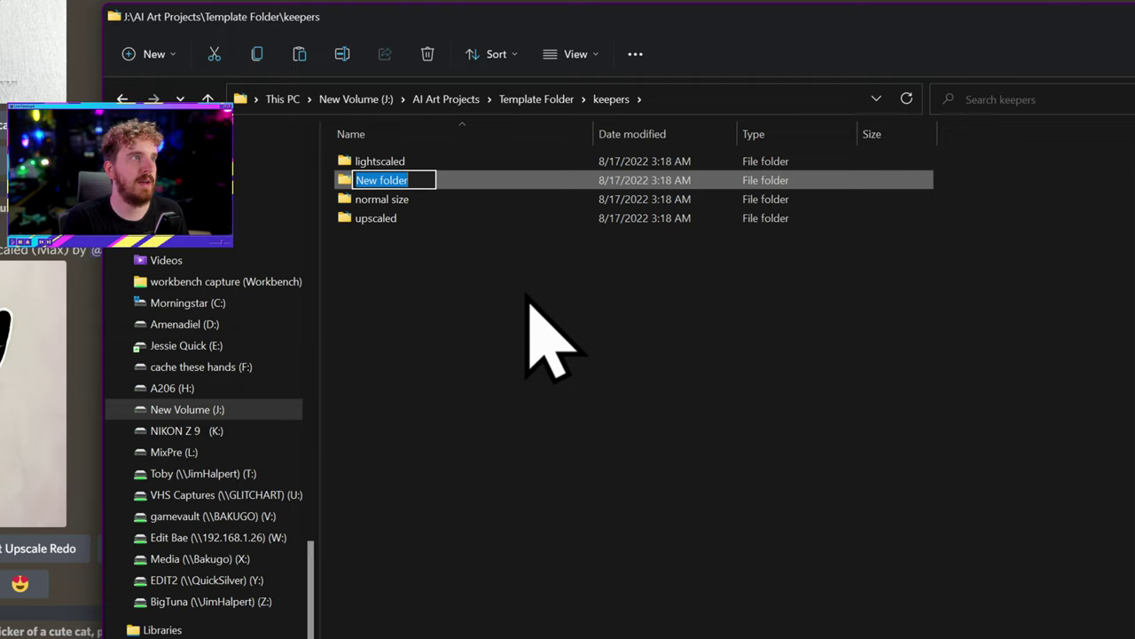
pyautogui.write('upscaled-other')
pyautogui.press('Return')
pyautogui.click(554, 99)
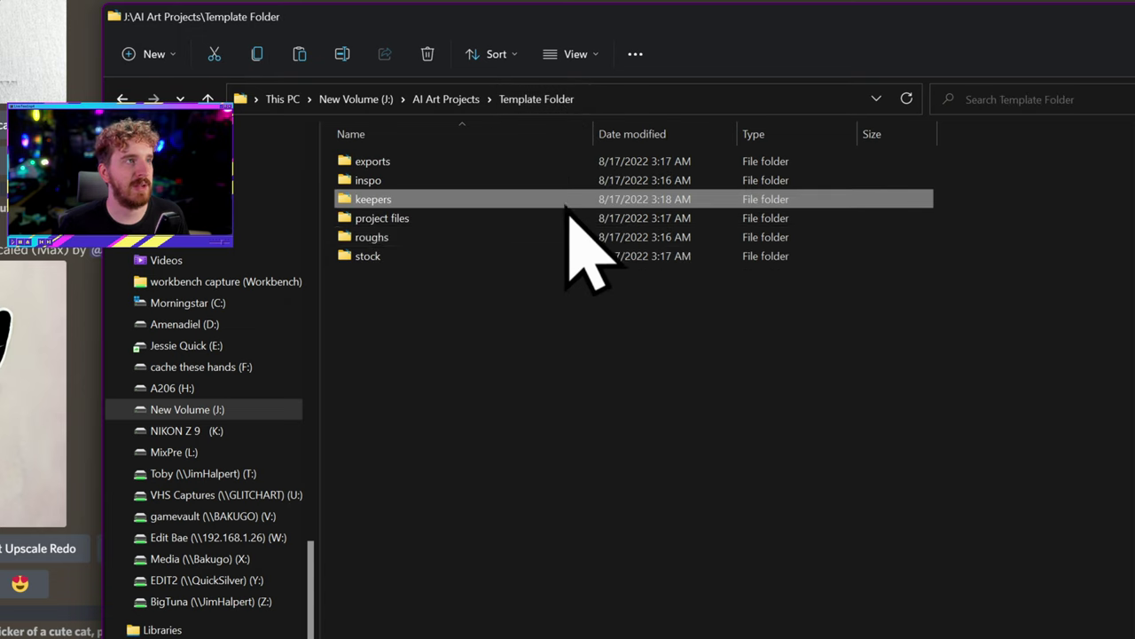
pyautogui.moveTo(554, 355); pyautogui.dragTo(524, 351)
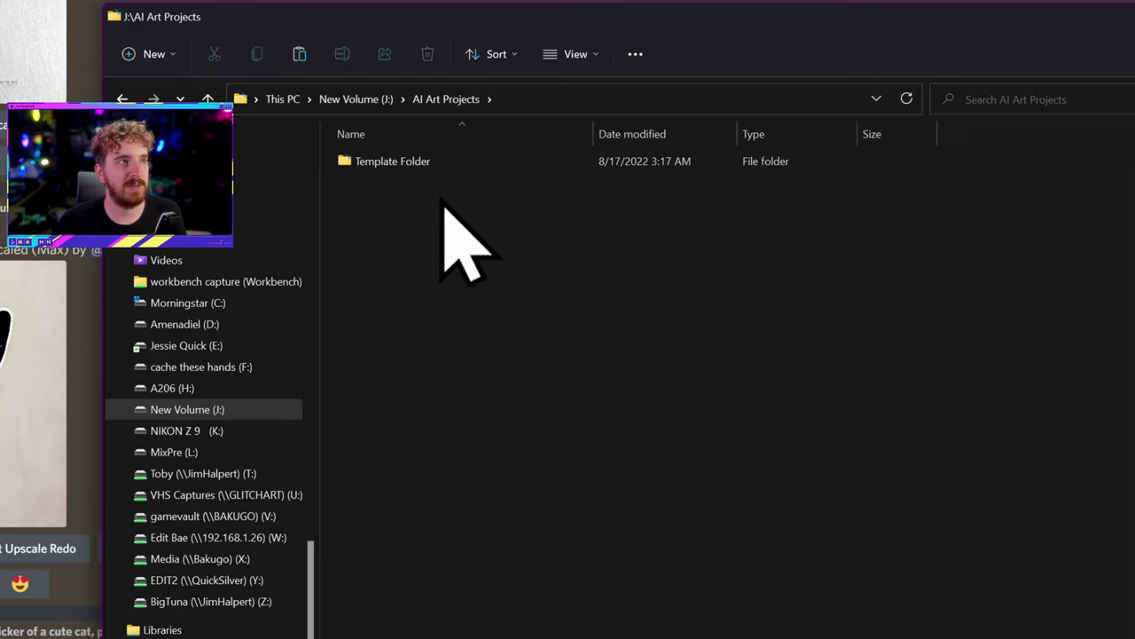
# Step: Paste a copy of Template Folder into AI Art Projects and rename it 'Computer_Dreaming'
pyautogui.click(299, 57)
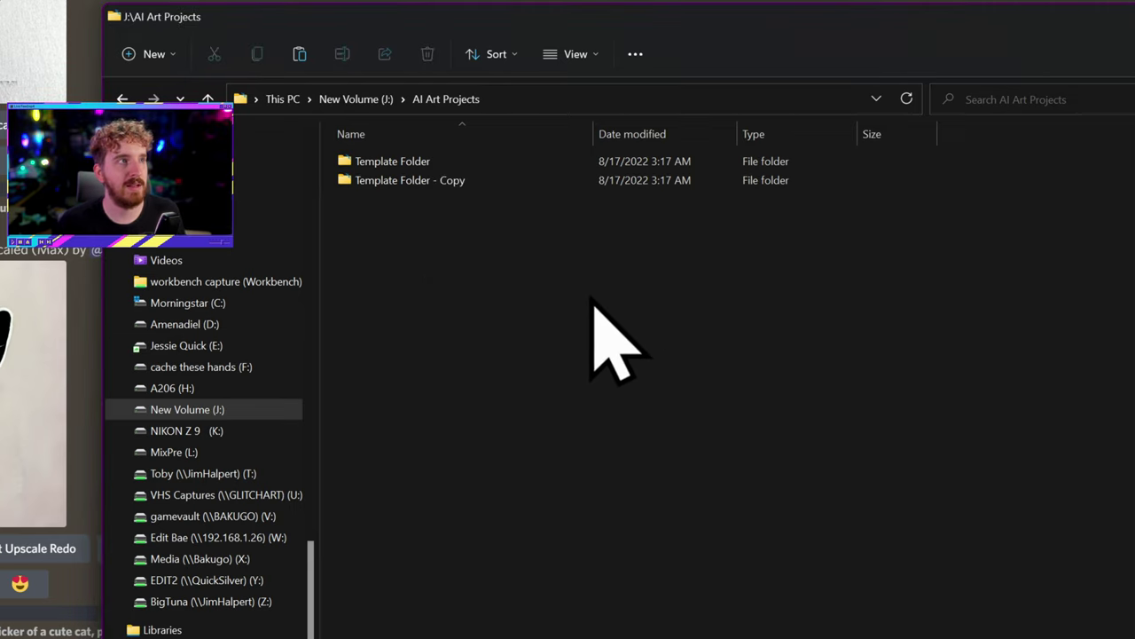
pyautogui.click(455, 182)
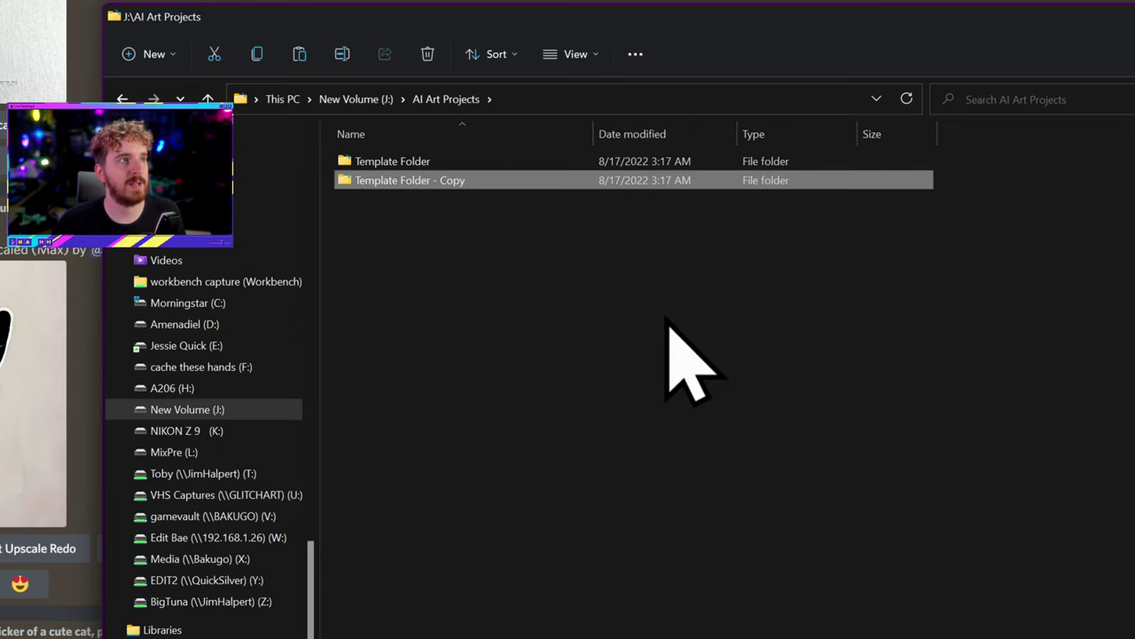
pyautogui.press('F2')
pyautogui.write('Computer_Dreaming')
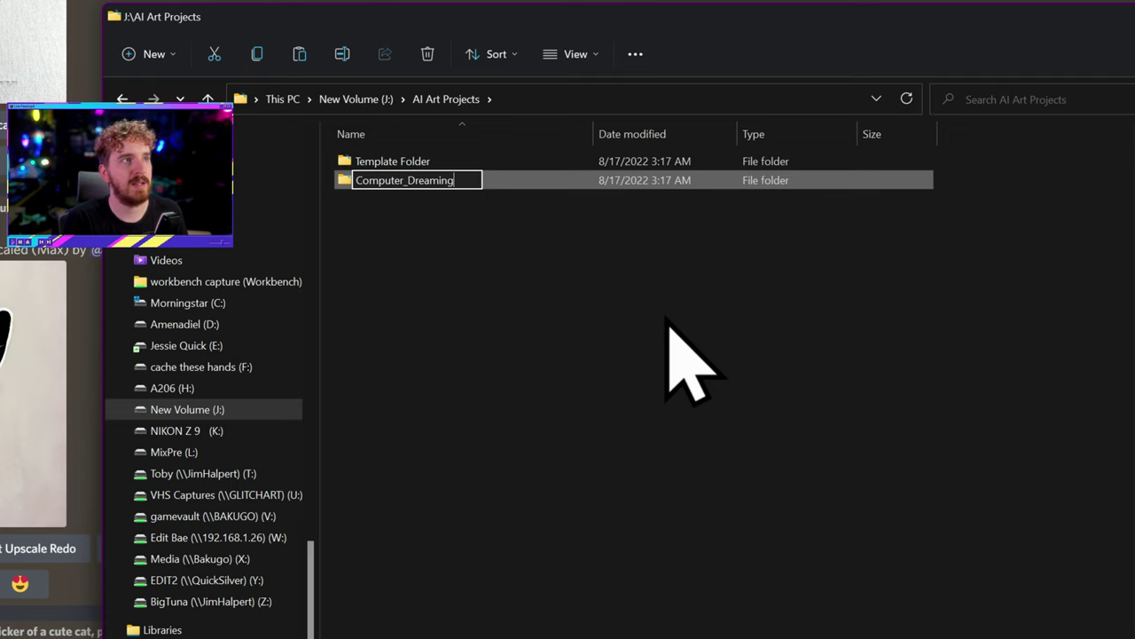
pyautogui.press('Return')
pyautogui.press('Return')
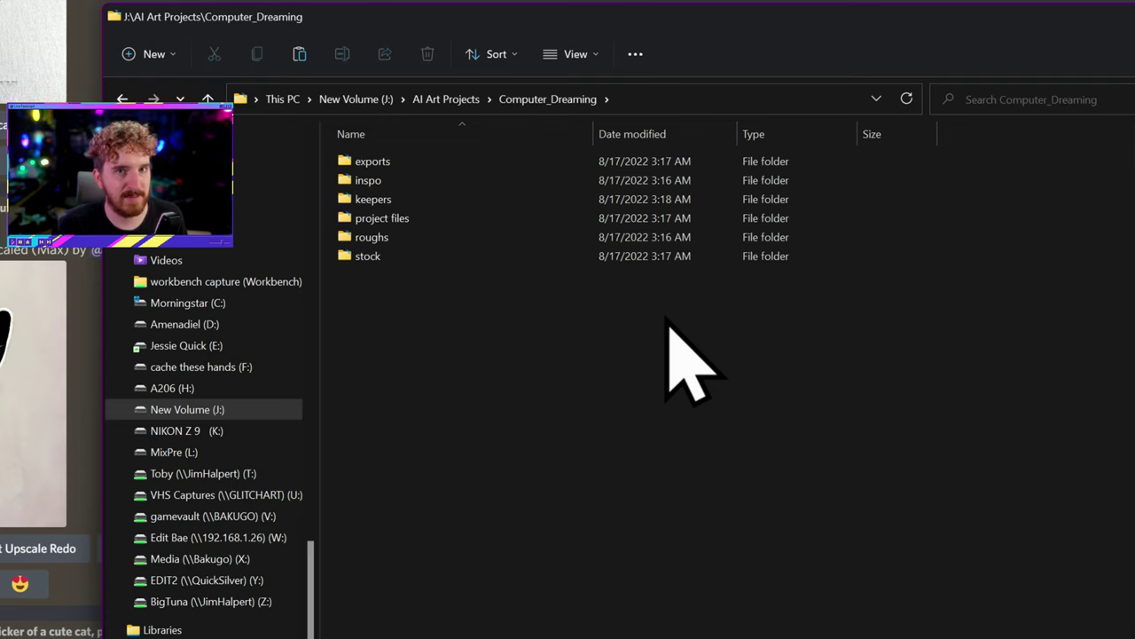
pyautogui.hotkey('alt', 'Up')
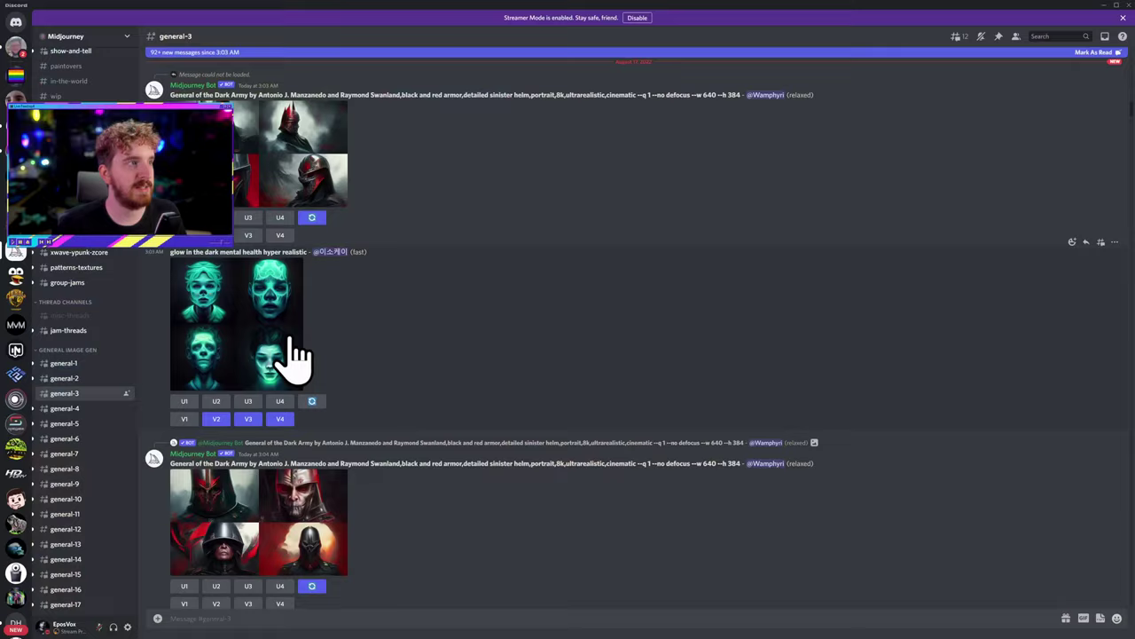
pyautogui.click(293, 341)
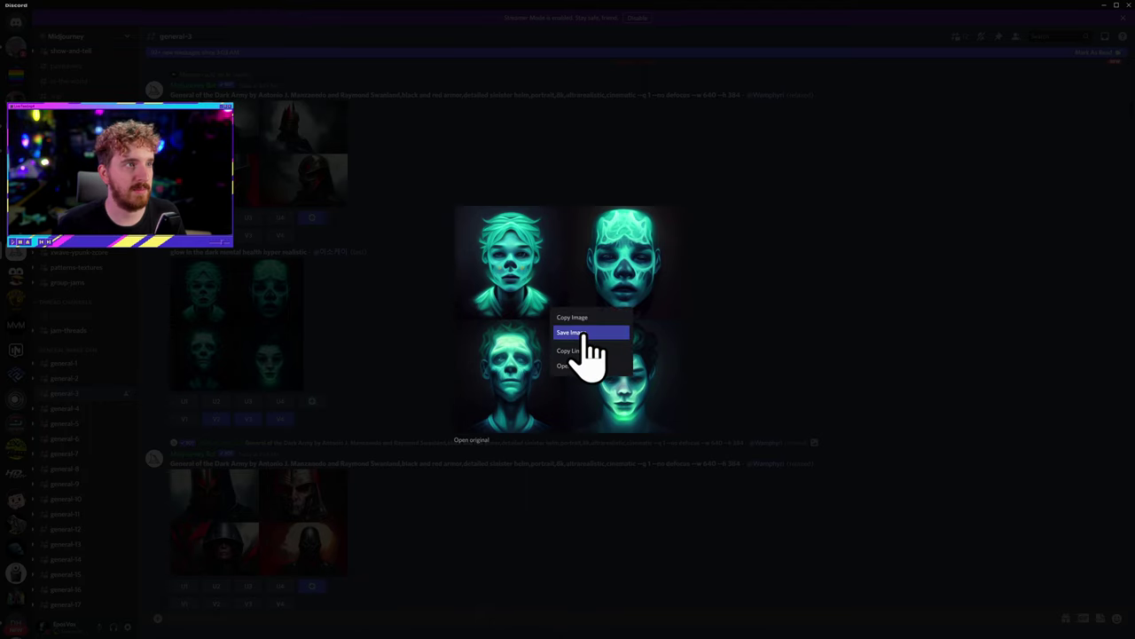
pyautogui.click(596, 350)
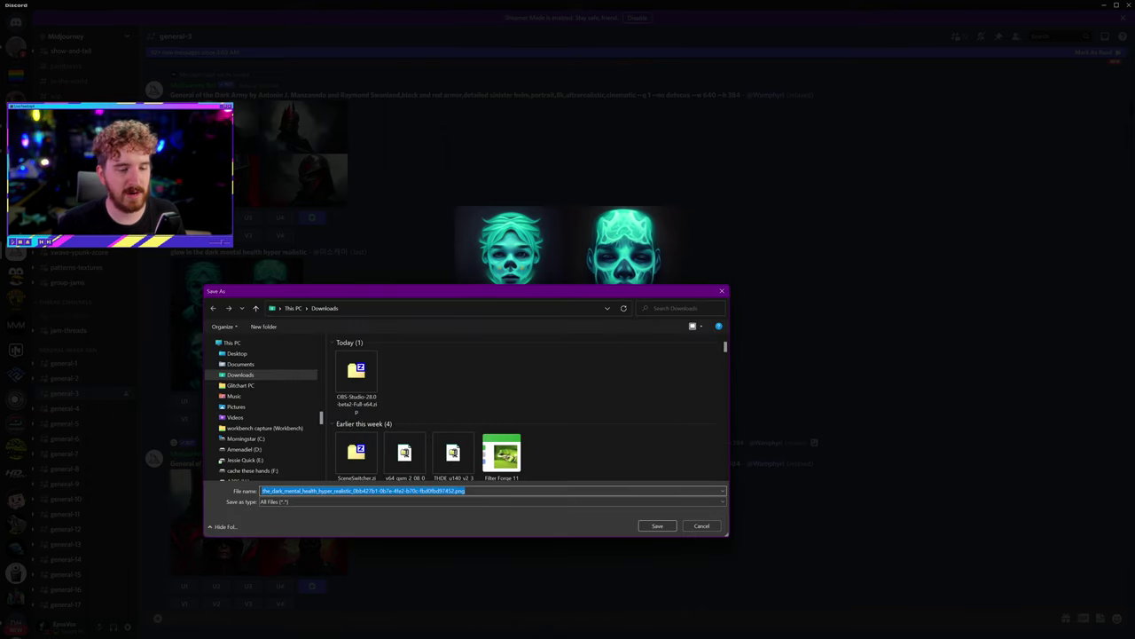
pyautogui.hotkey('alt', 'Tab')
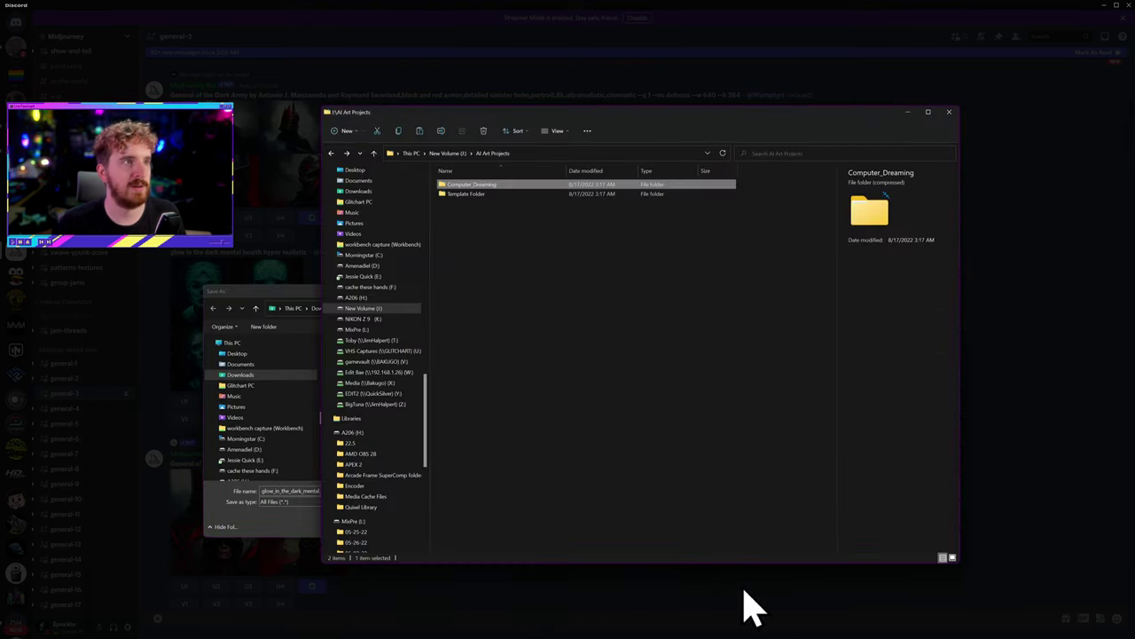
pyautogui.doubleClick(525, 185)
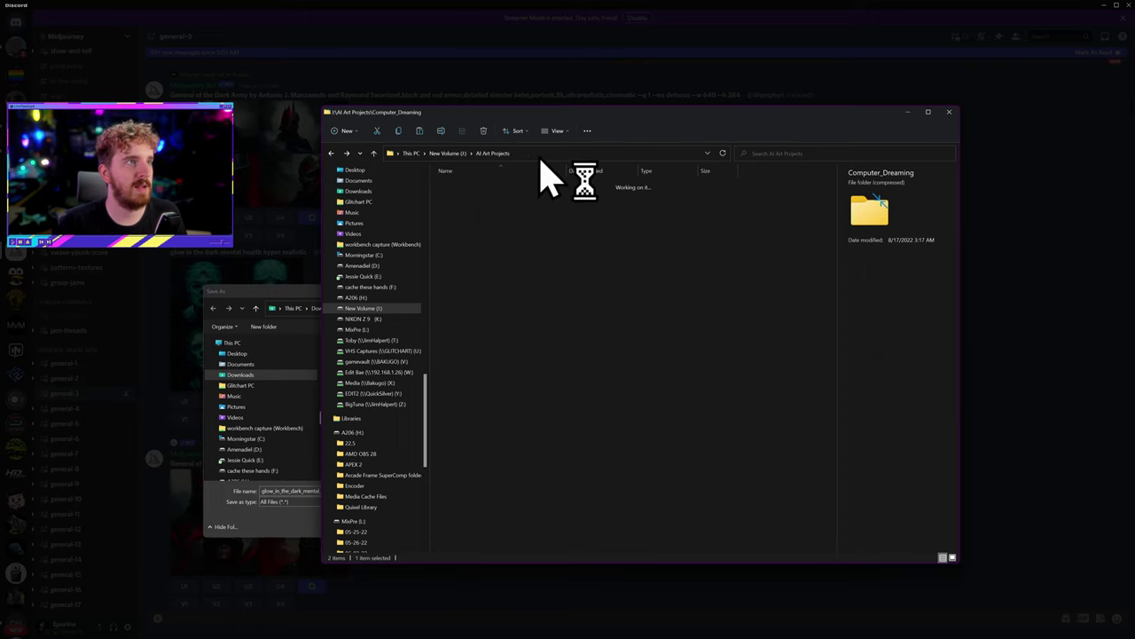
pyautogui.click(596, 153)
pyautogui.hotkey('ctrl', 'c')
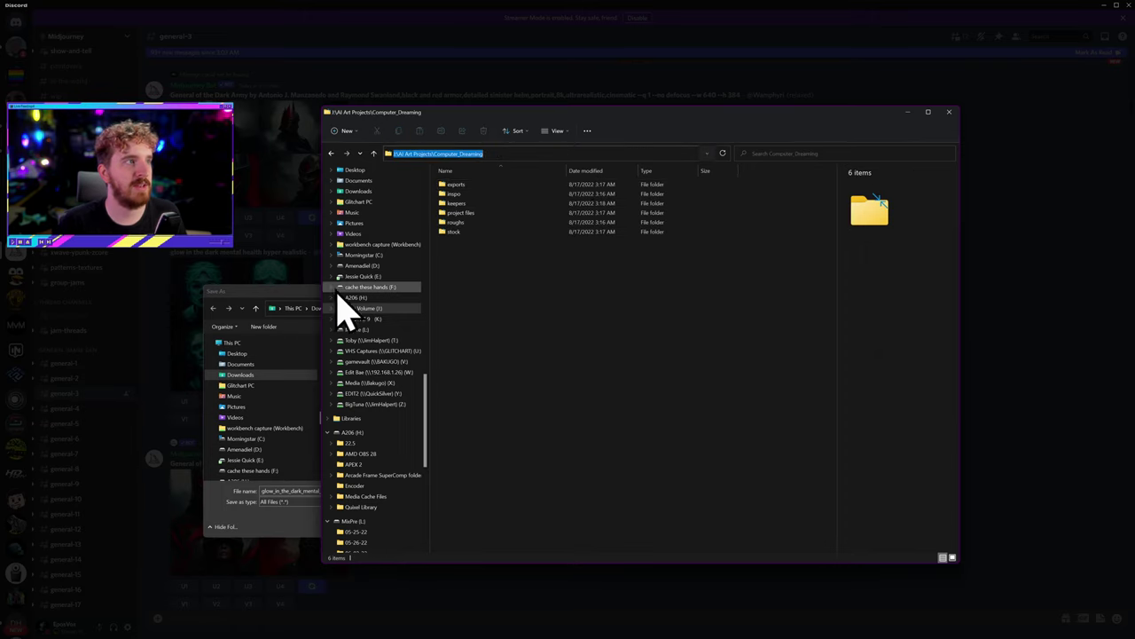
pyautogui.click(306, 308)
pyautogui.click(398, 307)
pyautogui.hotkey('ctrl', 'v')
pyautogui.press('Return')
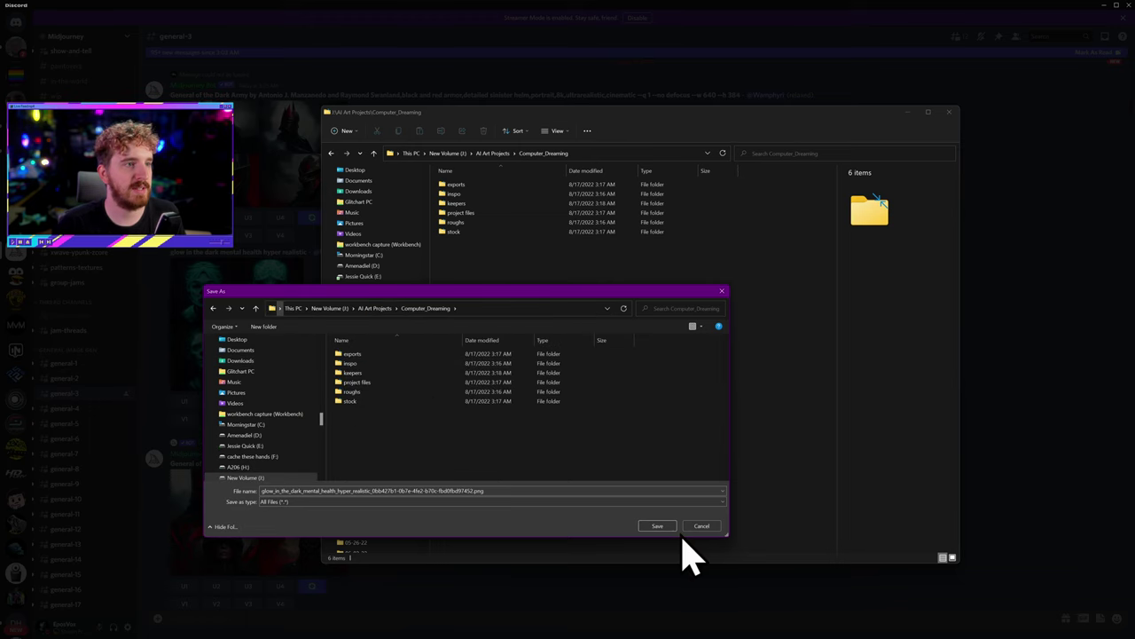
pyautogui.click(693, 526)
pyautogui.click(988, 374)
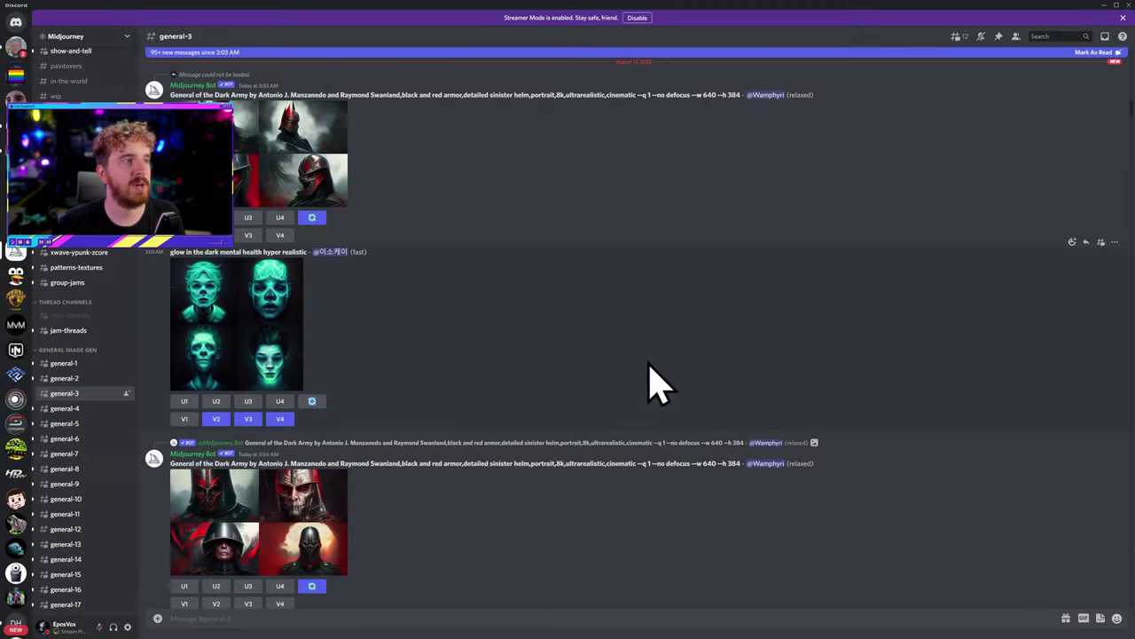
# Step: Open the glowing faces grid full size in Chrome, zoom to inspect it, then minimize Chrome
pyautogui.click(280, 377)
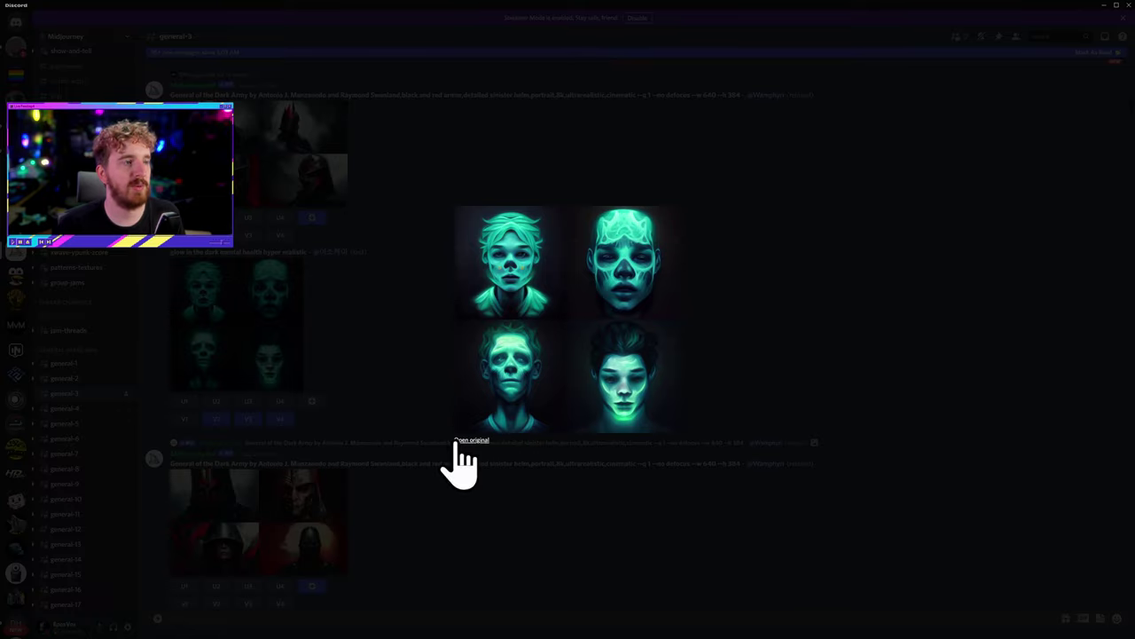
pyautogui.click(458, 441)
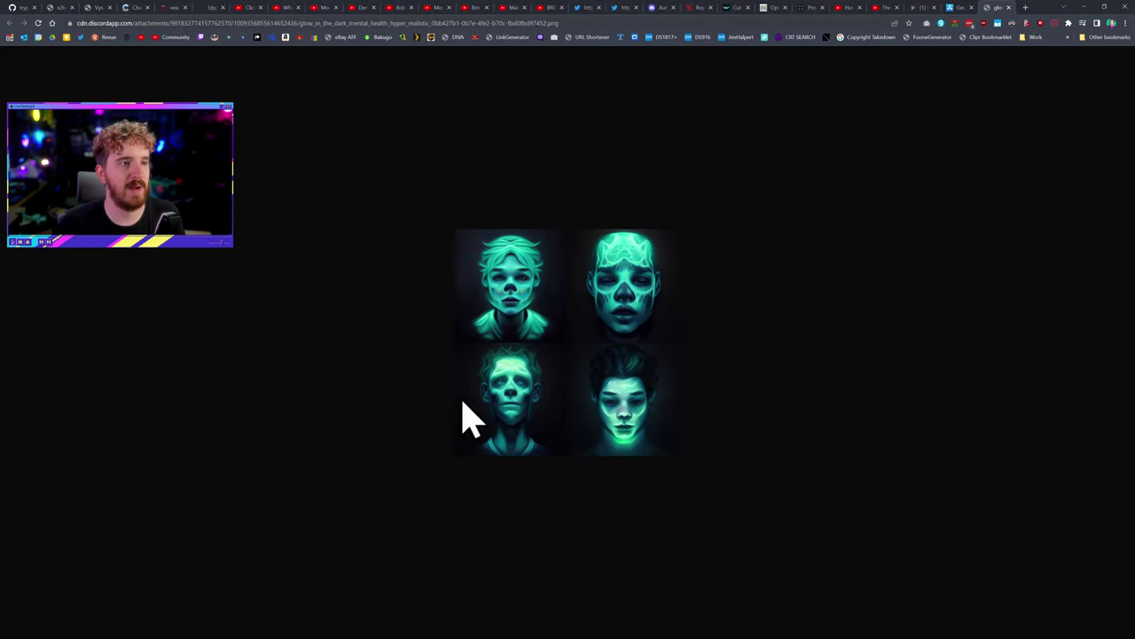
pyautogui.rightClick(608, 300)
pyautogui.click(894, 243)
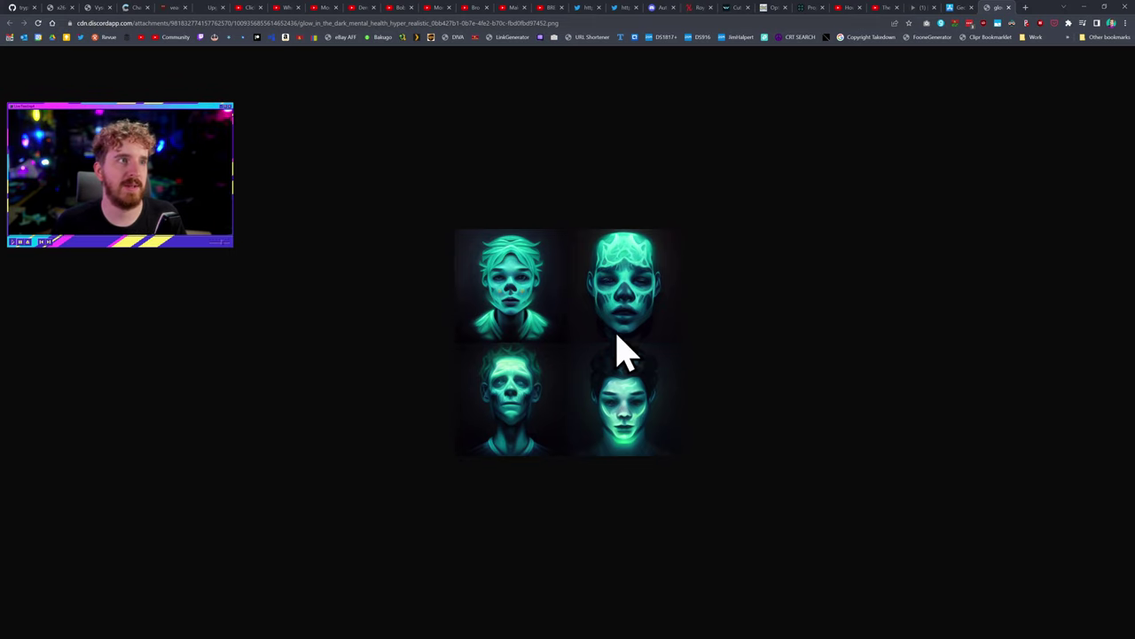
pyautogui.scroll(5, 1002, 129)
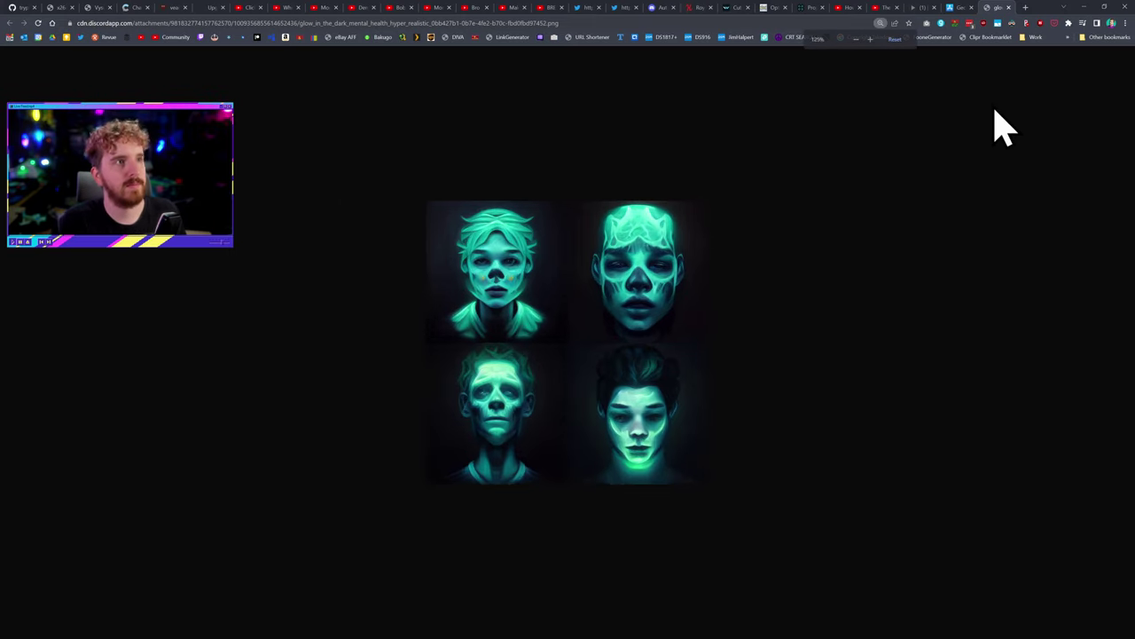
pyautogui.scroll(-3, 1002, 129)
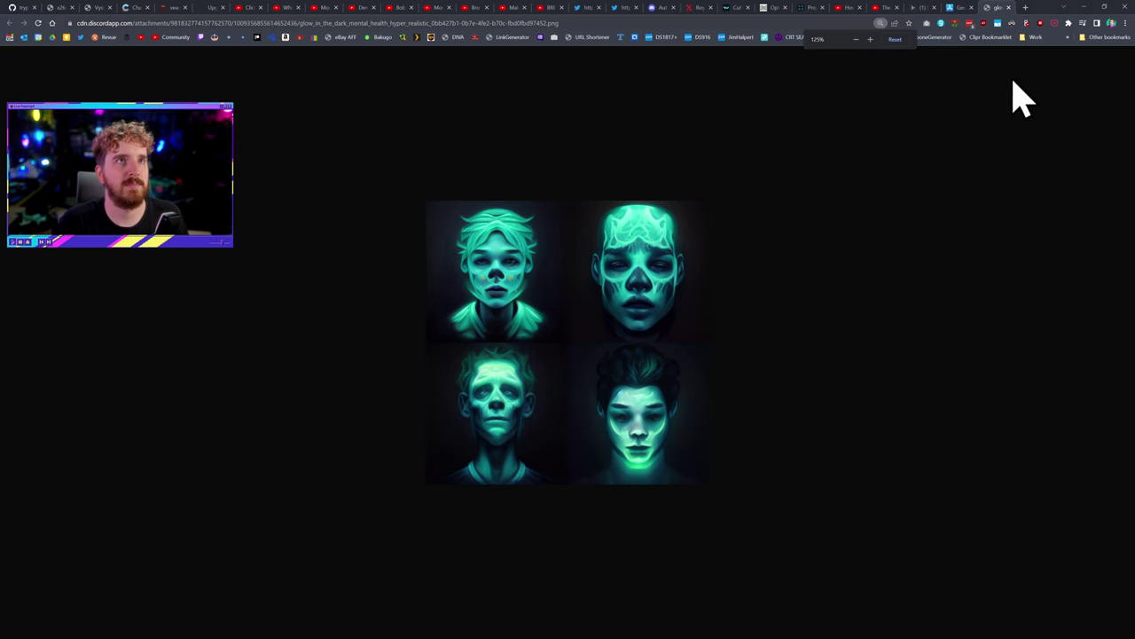
pyautogui.click(1083, 9)
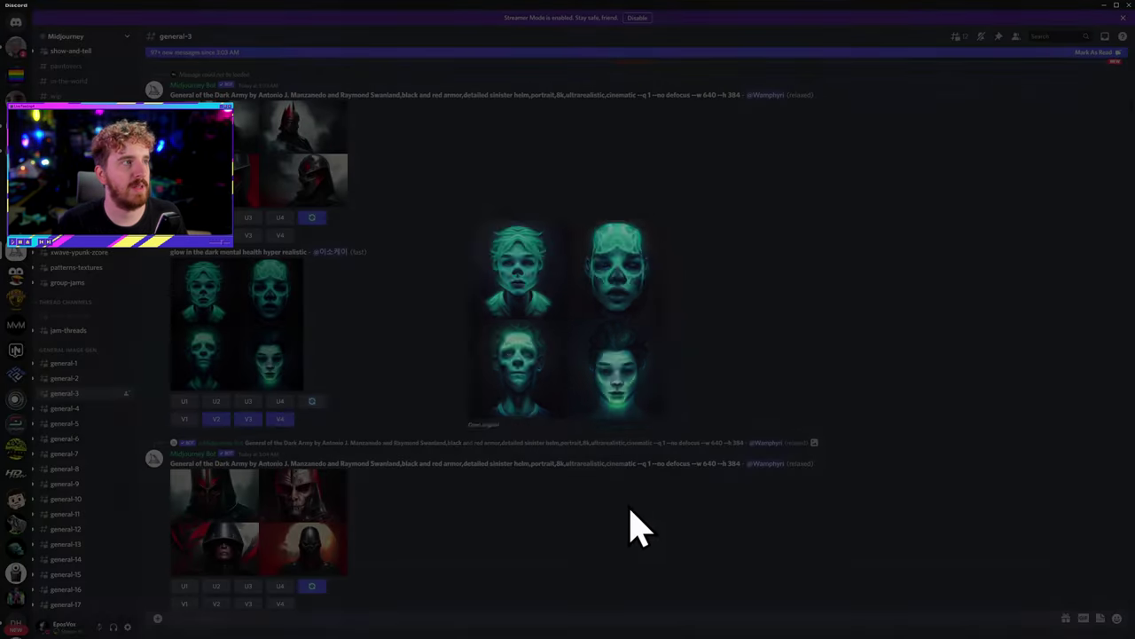
# Step: Close the image preview, open the Midjourney Bot DM's 'computer dreaming' upscales, and start a search
pyautogui.click(671, 527)
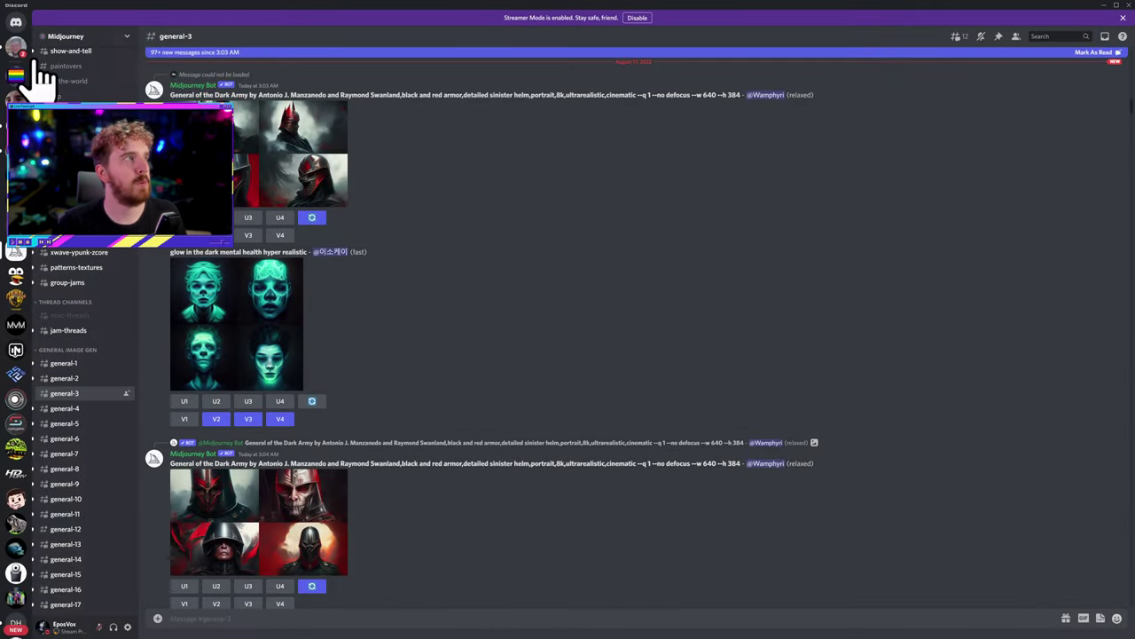
pyautogui.click(16, 23)
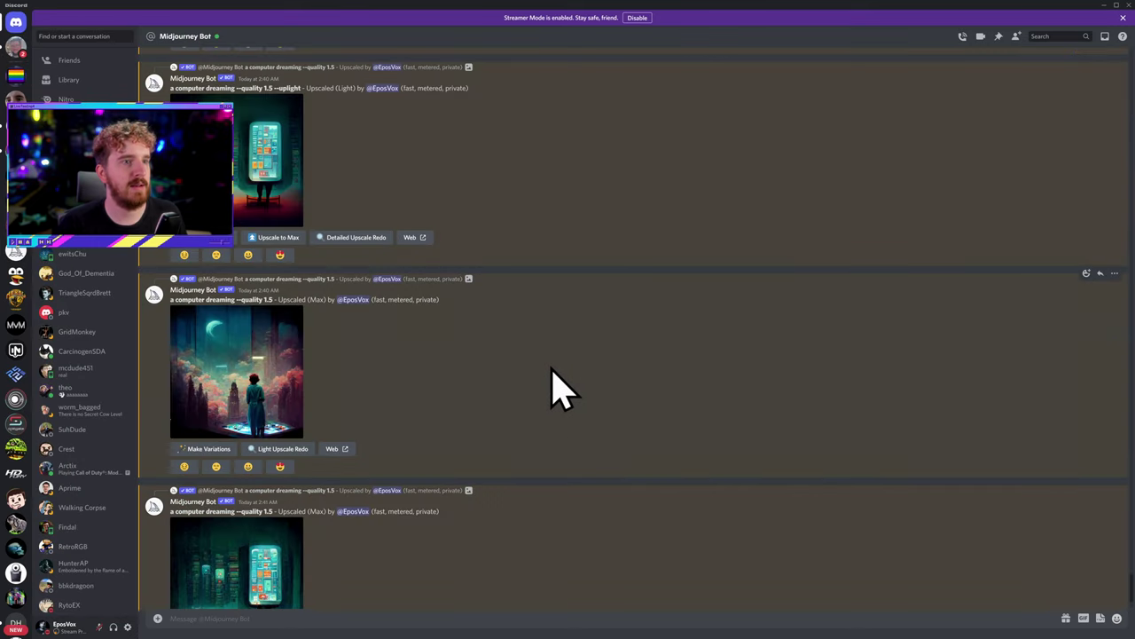
pyautogui.click(1114, 273)
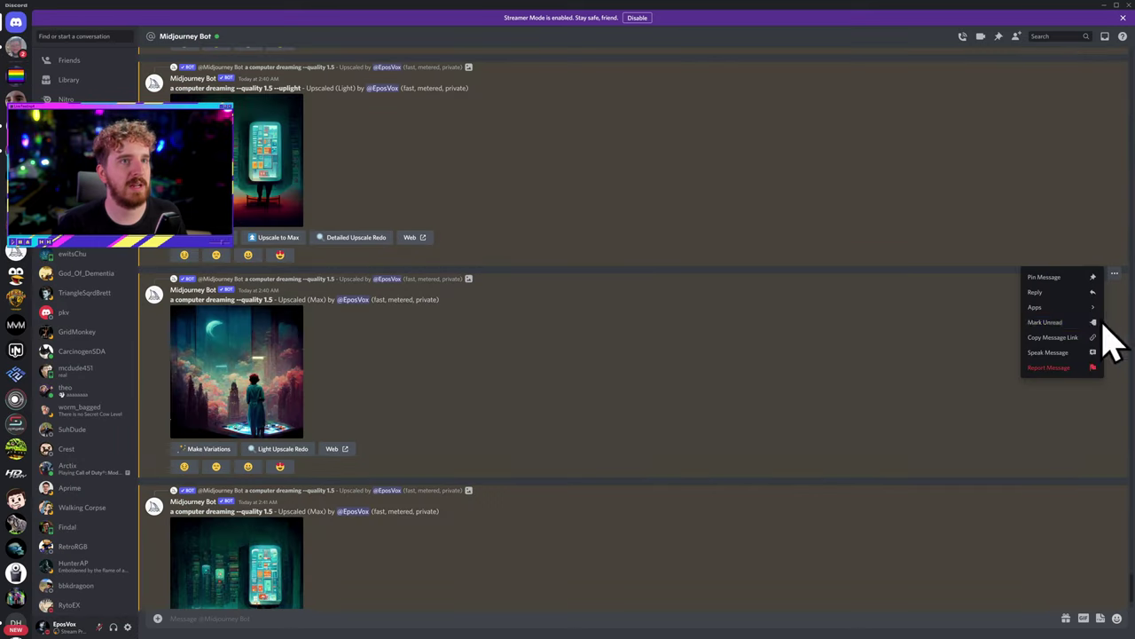
pyautogui.click(958, 358)
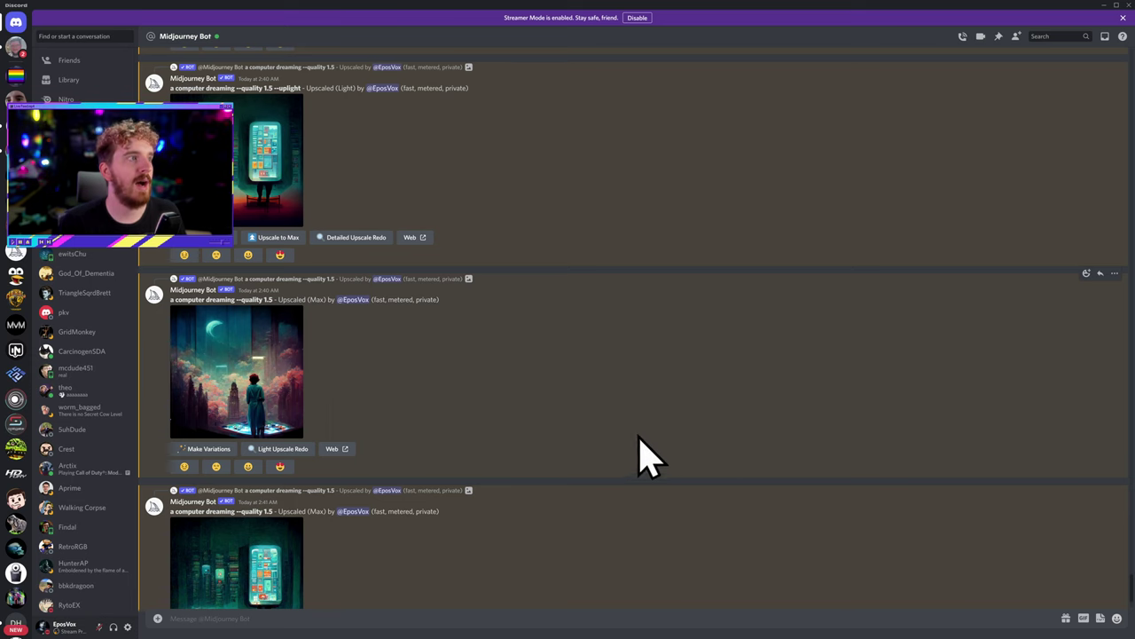
pyautogui.scroll(10, 552, 469)
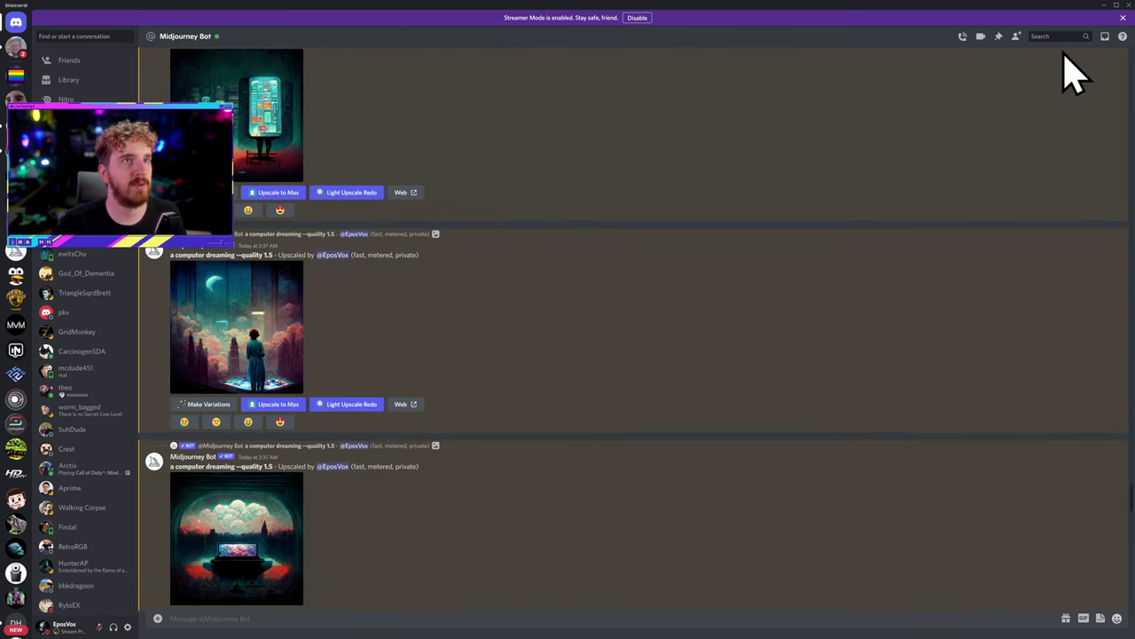
pyautogui.click(1059, 36)
pyautogui.write('fdgdg')
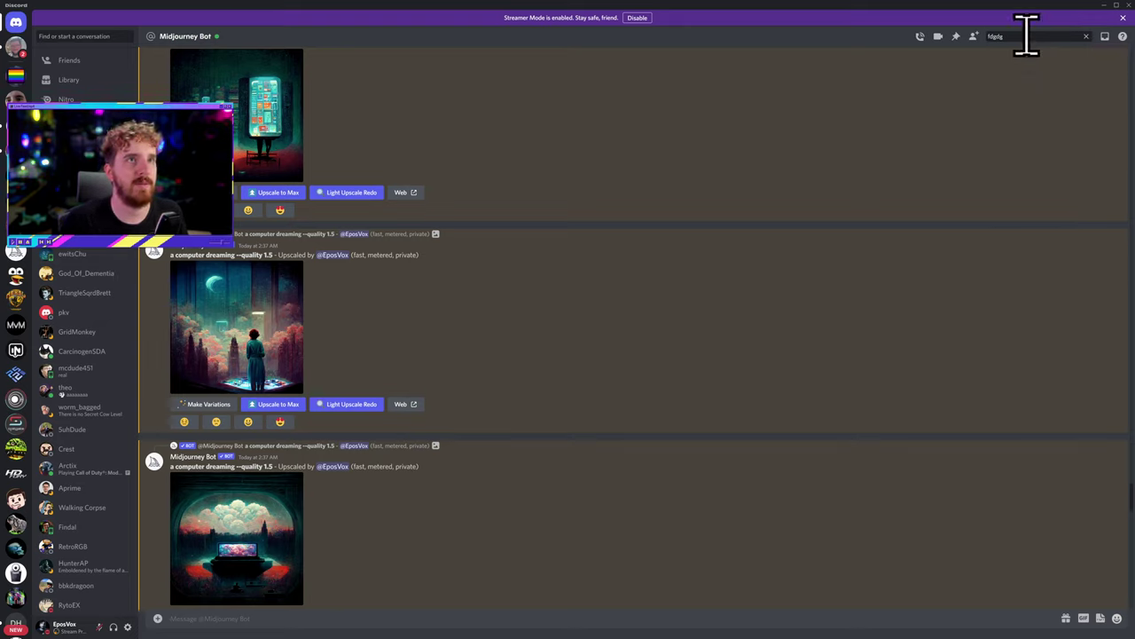
pyautogui.doubleClick(1027, 35)
pyautogui.press('BackSpace')
pyautogui.write('computer')
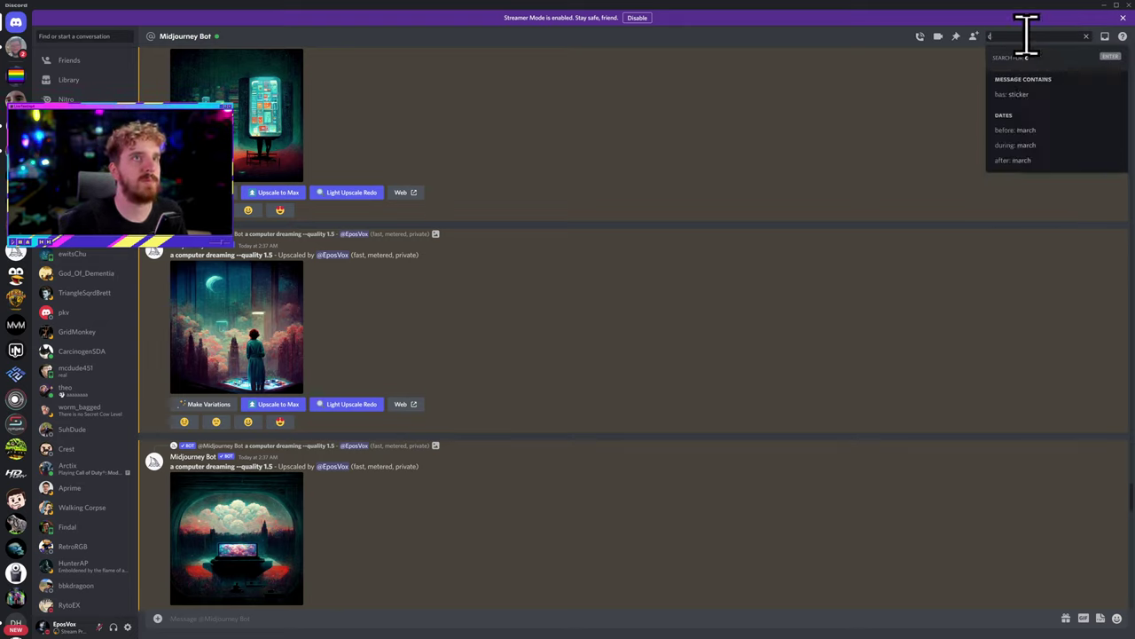
pyautogui.press('Return')
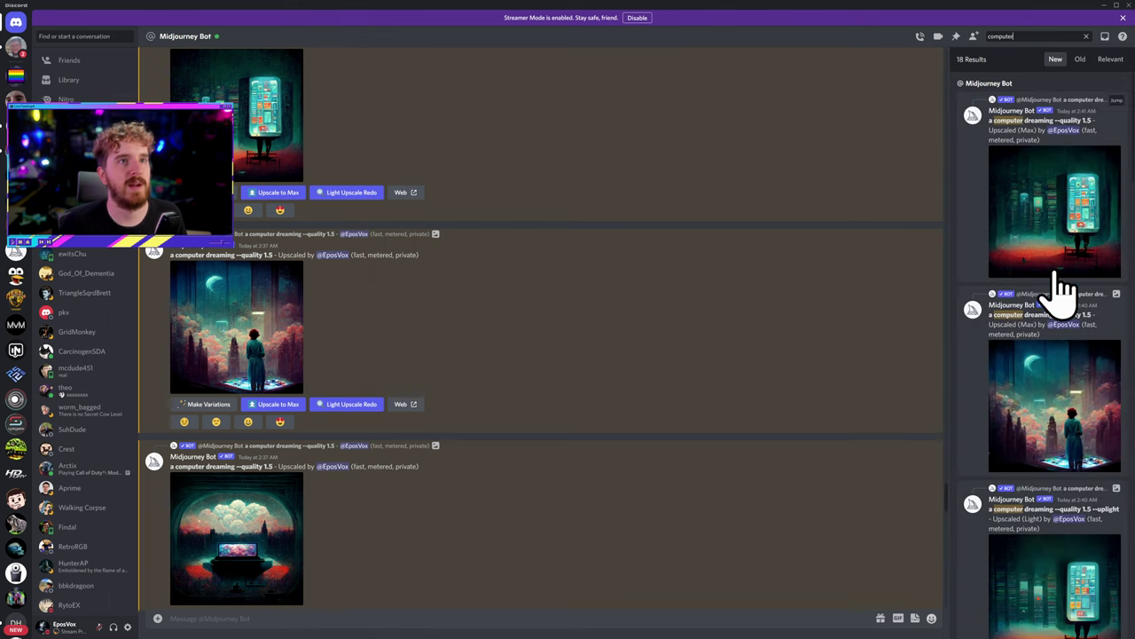
pyautogui.scroll(-10, 612, 412)
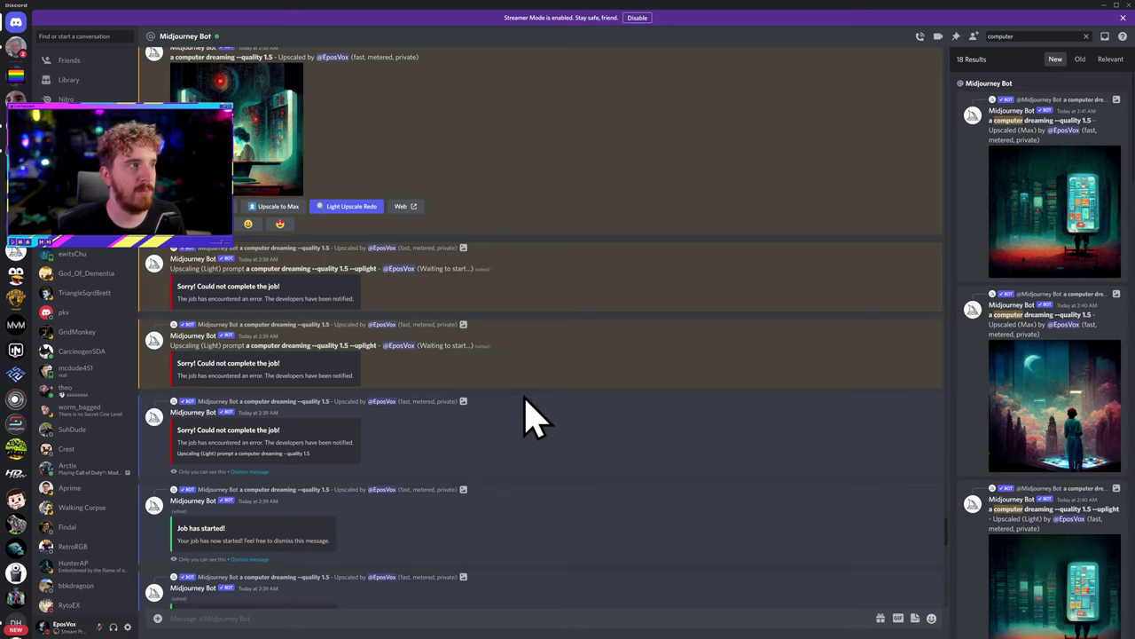
pyautogui.scroll(10, 431, 489)
pyautogui.scroll(5, 354, 386)
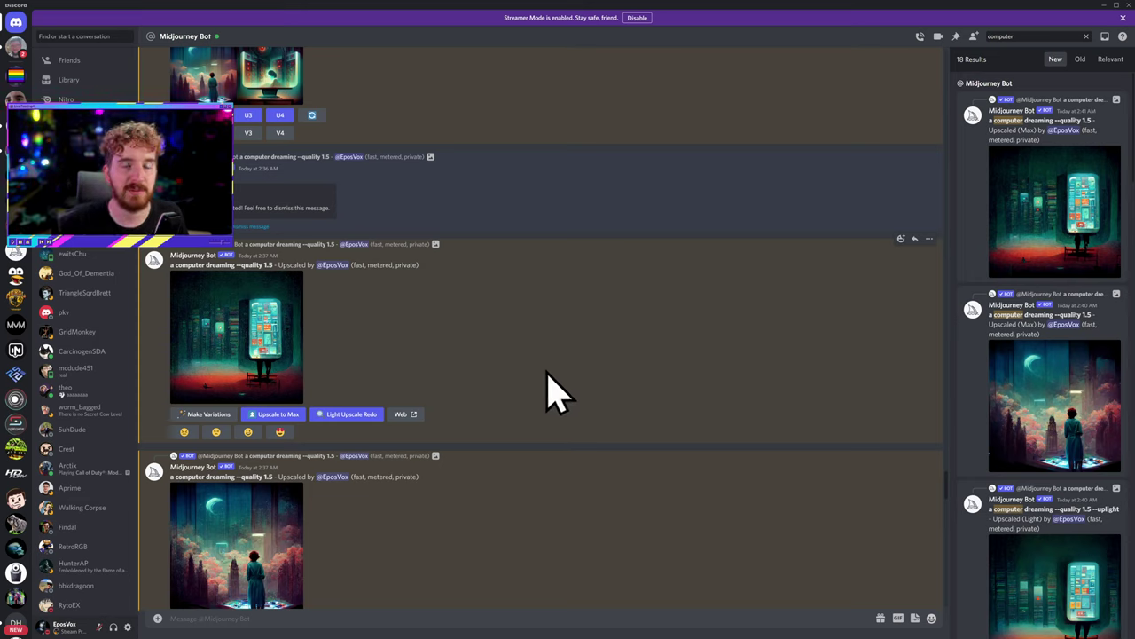
pyautogui.click(1086, 36)
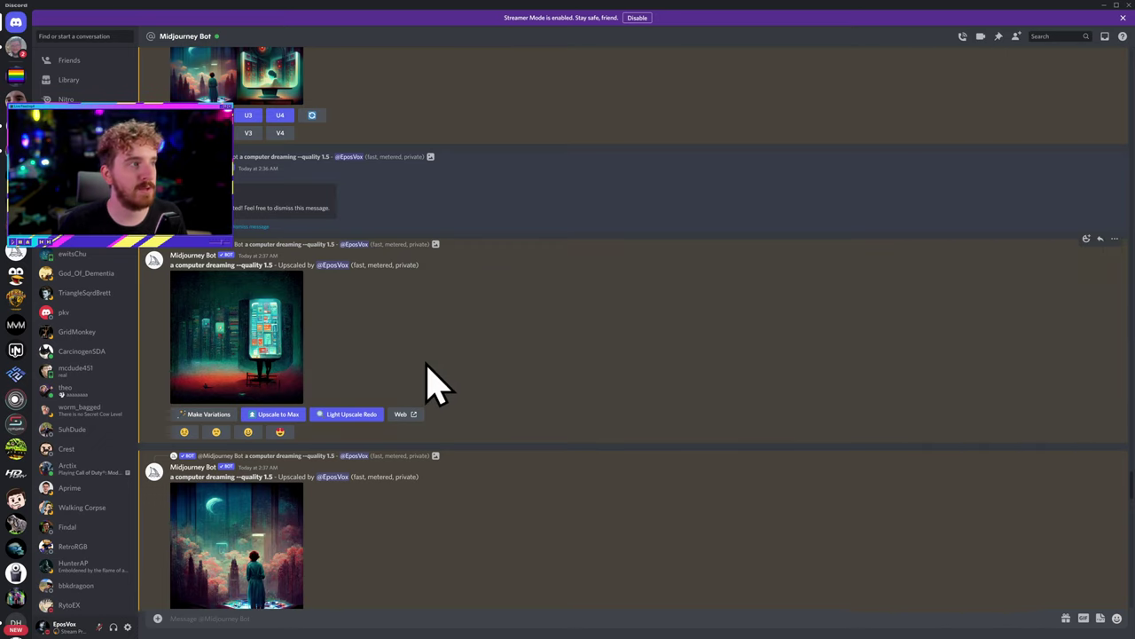
# Step: Dismiss both Job has started! notices and the could-not-complete job error from Midjourney Bot
pyautogui.scroll(5, 390, 417)
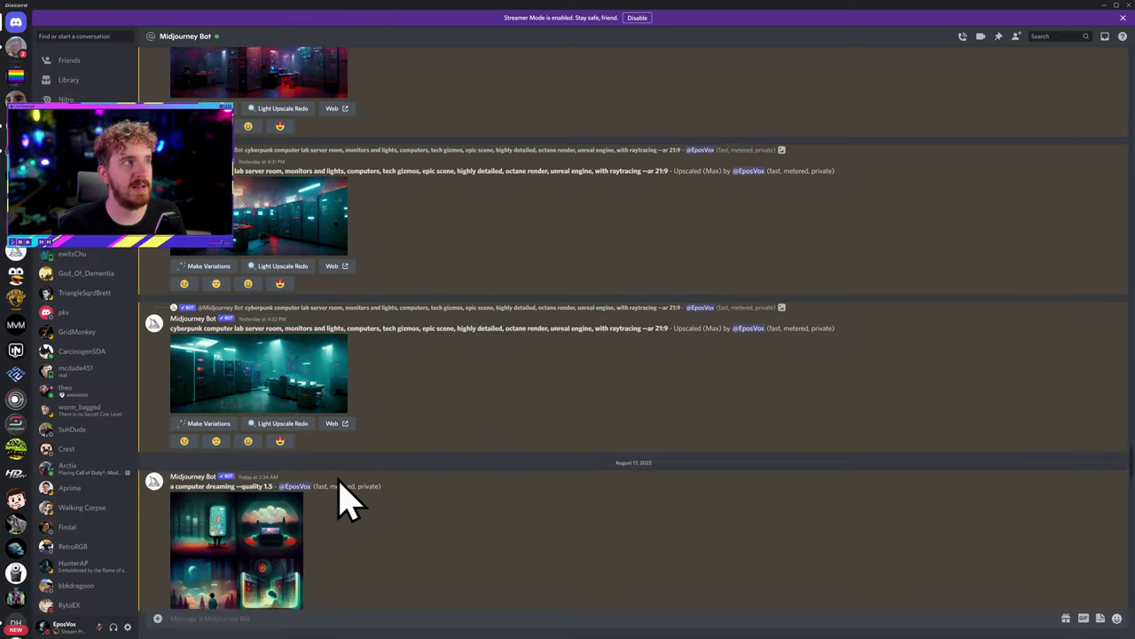
pyautogui.scroll(-15, 346, 501)
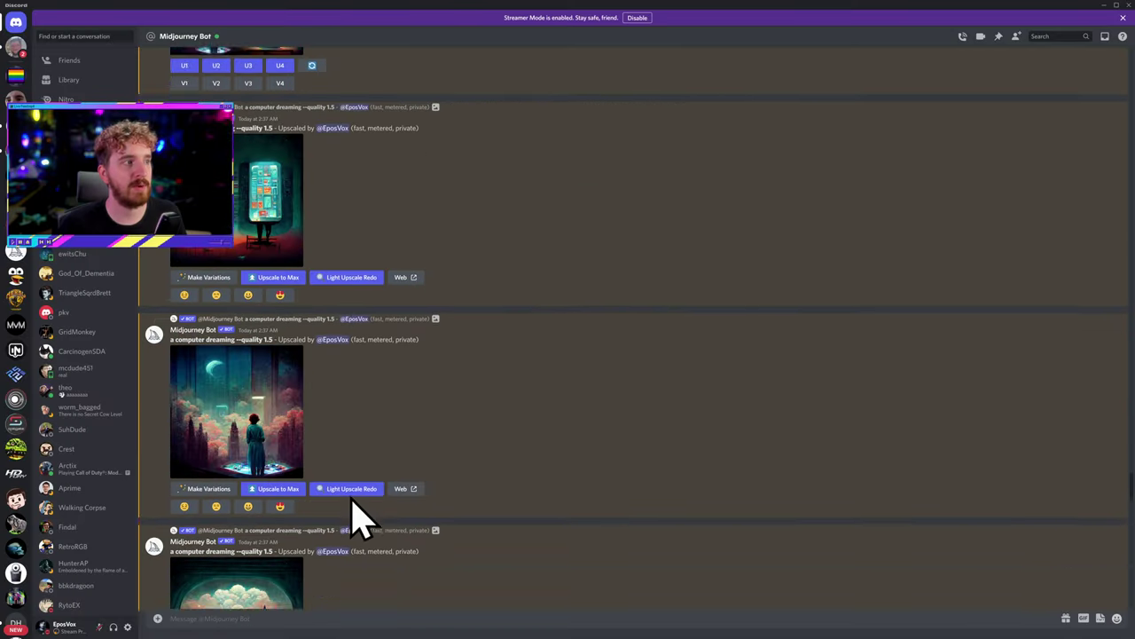
pyautogui.scroll(-10, 355, 514)
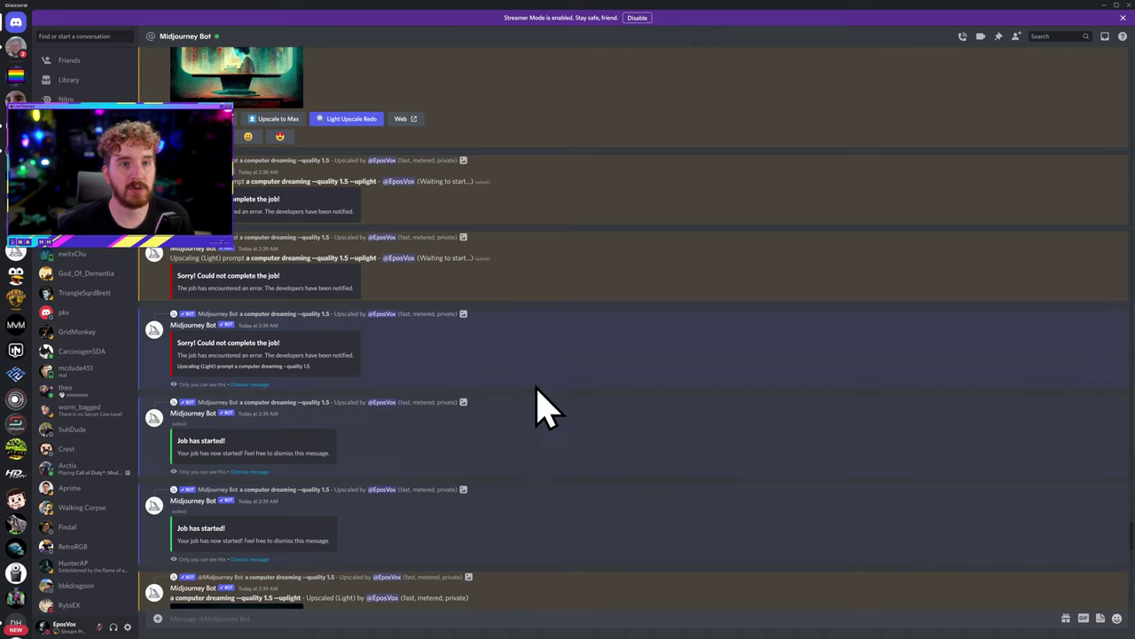
pyautogui.scroll(20, 546, 512)
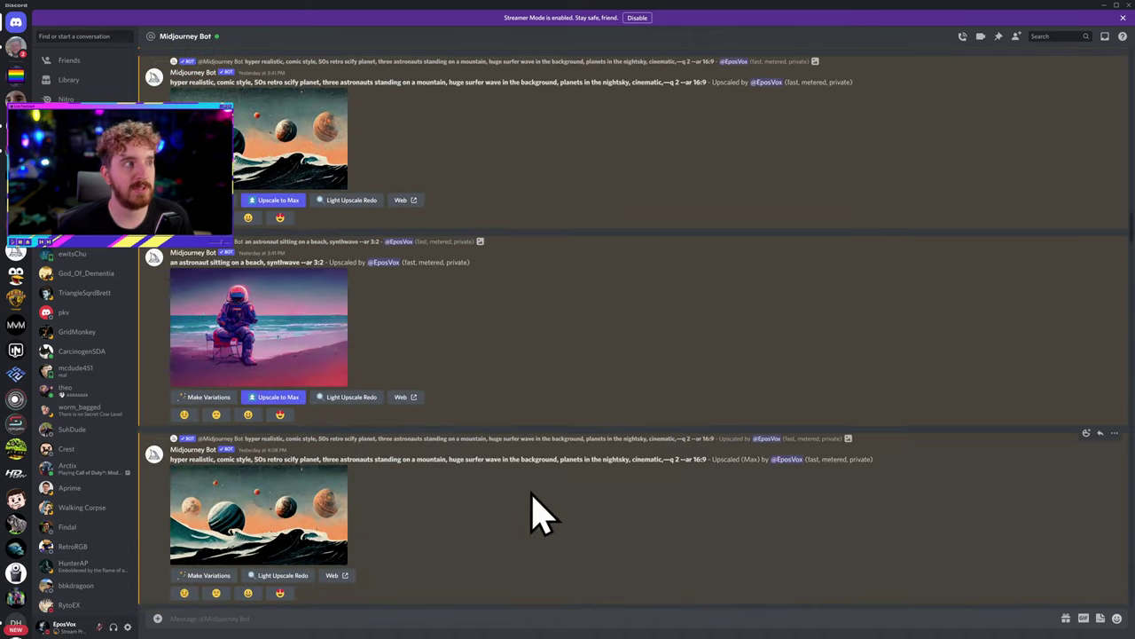
pyautogui.scroll(-20, 526, 506)
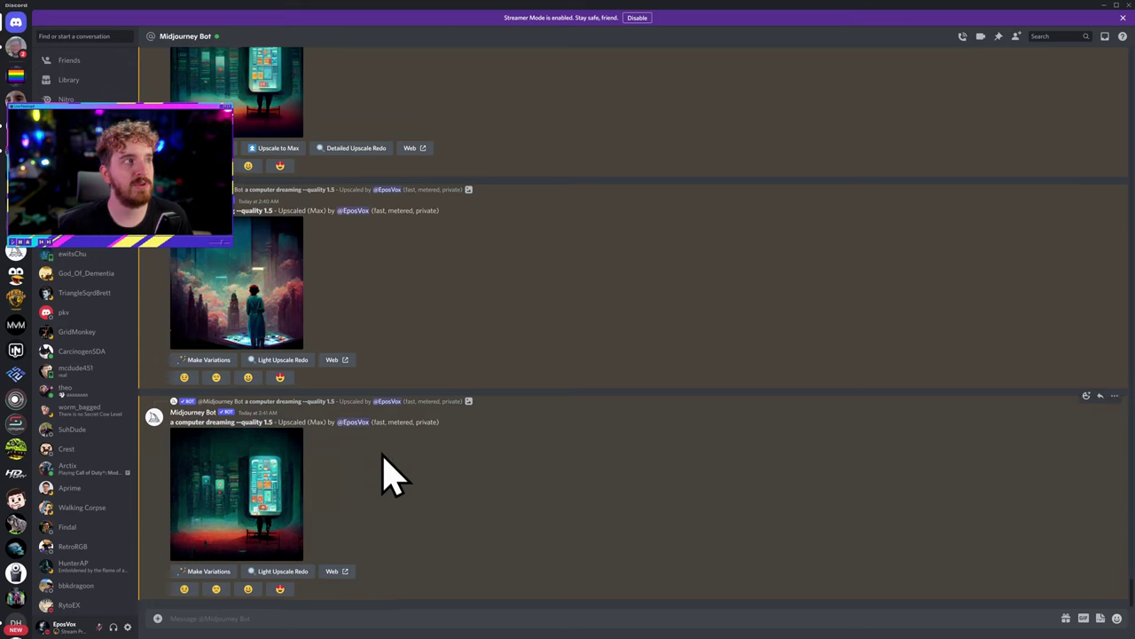
pyautogui.scroll(3, 377, 470)
pyautogui.scroll(2, 271, 395)
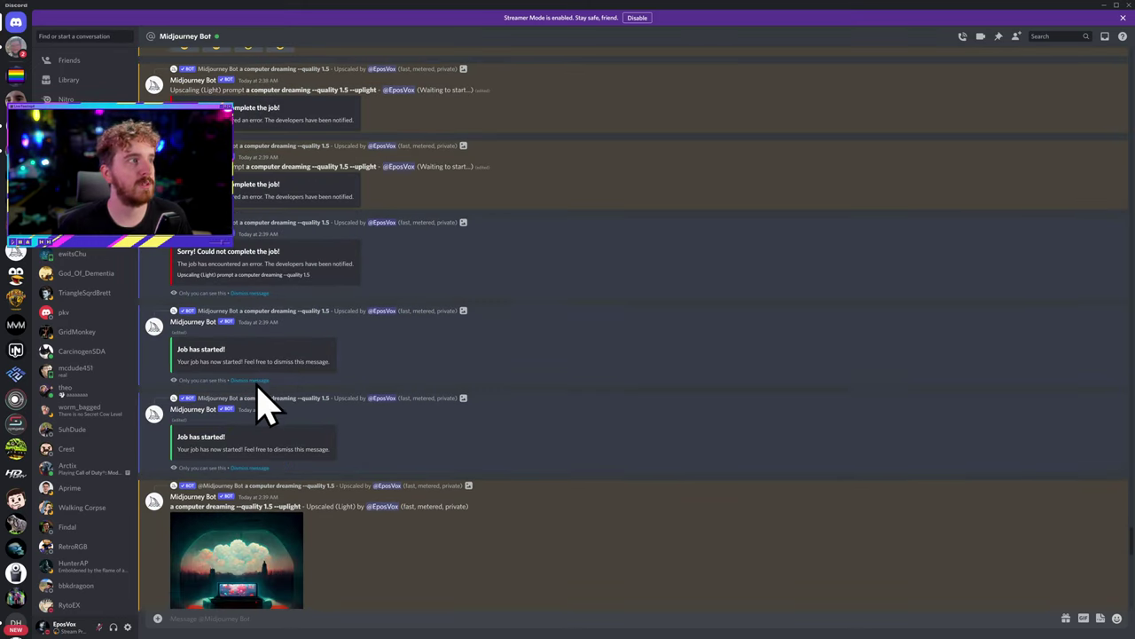
pyautogui.click(254, 381)
pyautogui.click(252, 293)
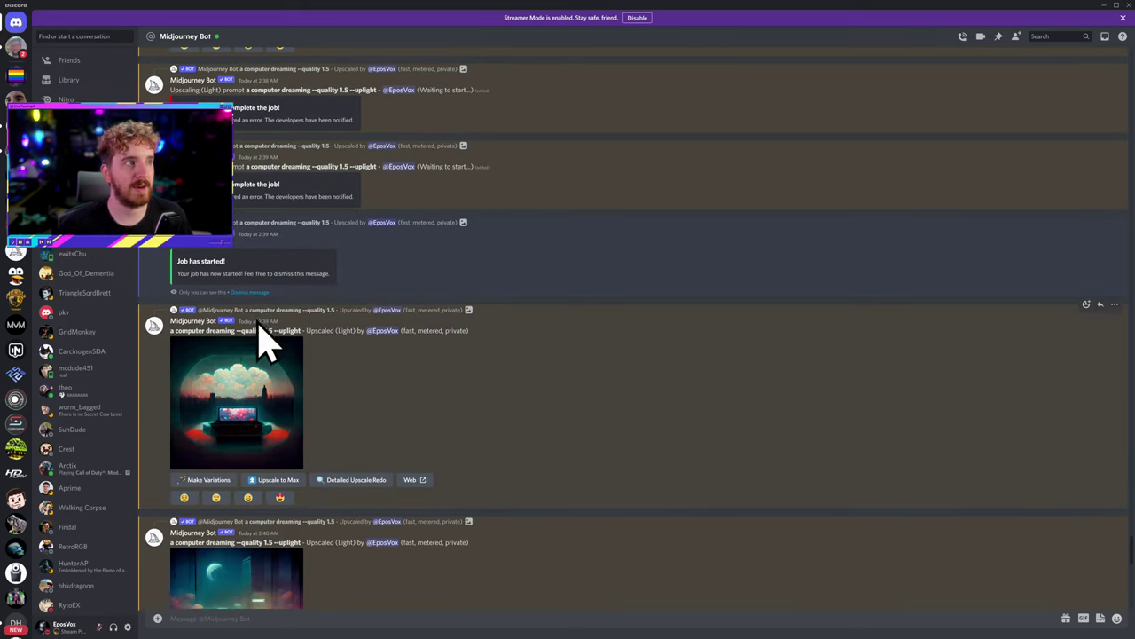
pyautogui.click(256, 294)
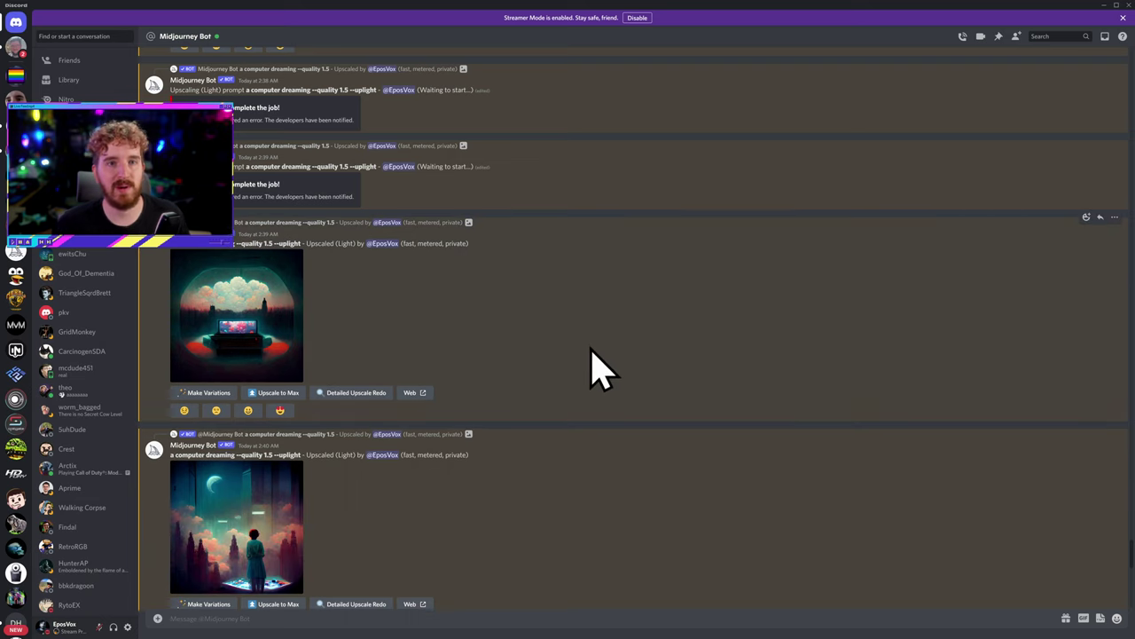